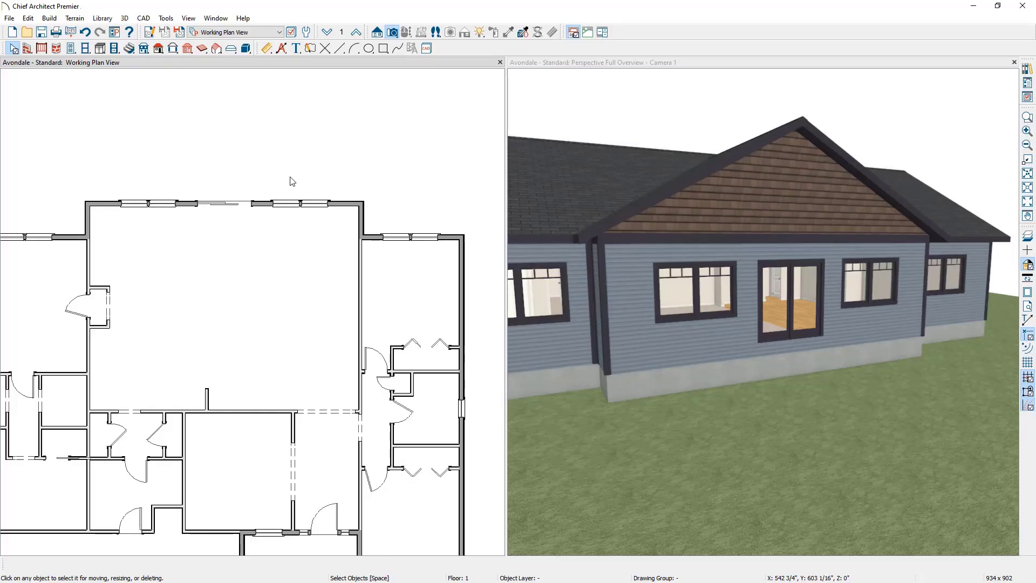
{"action": "left_click", "coordinate": [49, 18]}
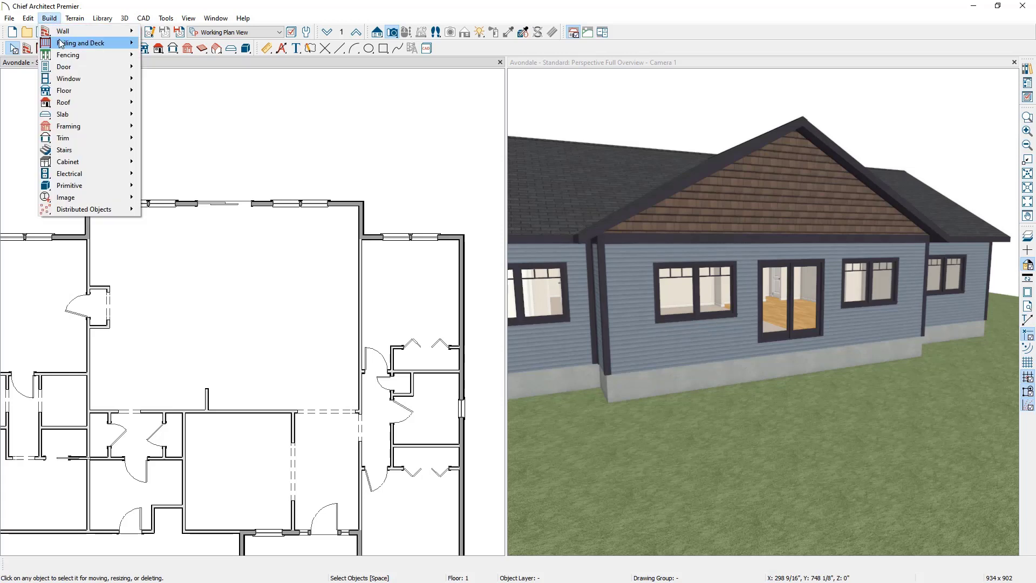
{"action": "mouse_move", "coordinate": [79, 44]}
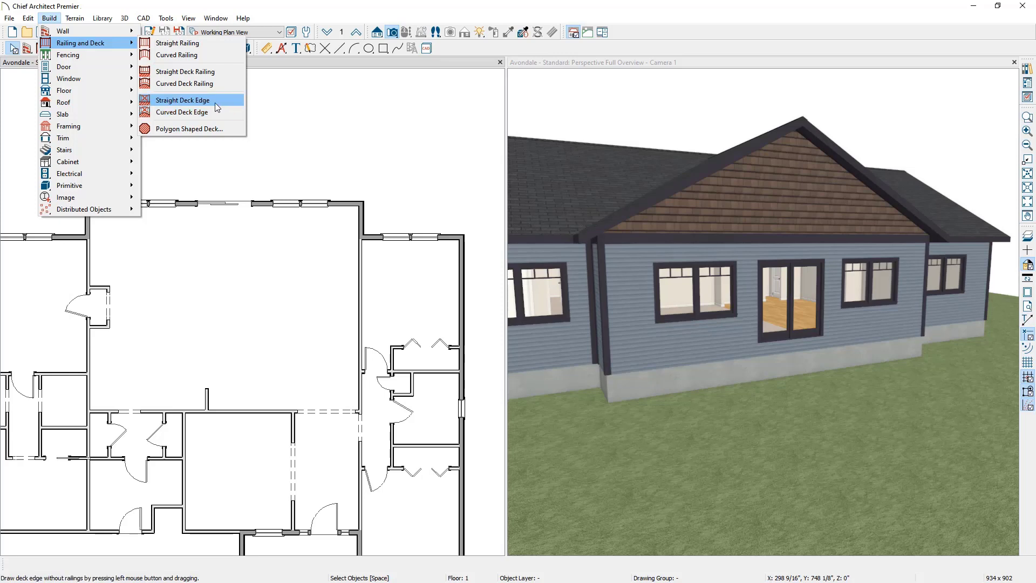
Open the Deck room type defaults from the Floors and Rooms category of the plan's default settings
{"action": "mouse_move", "coordinate": [28, 18]}
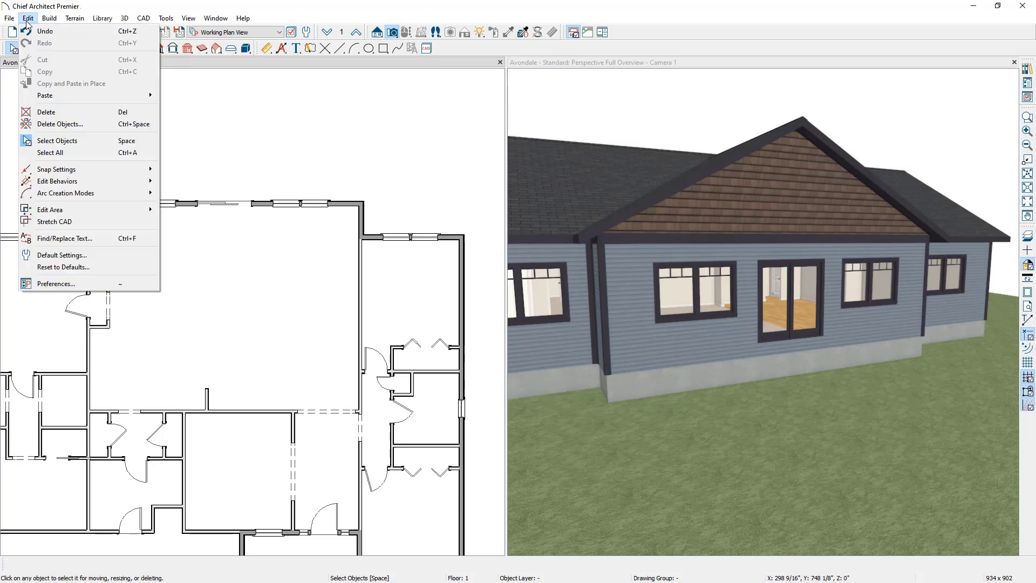
{"action": "left_click", "coordinate": [80, 258]}
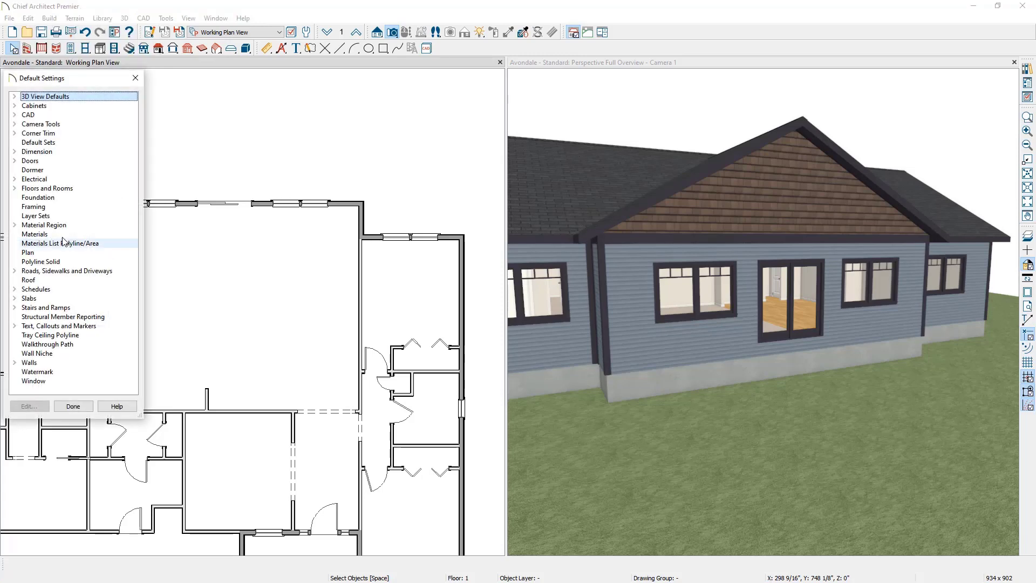
{"action": "left_click", "coordinate": [15, 189]}
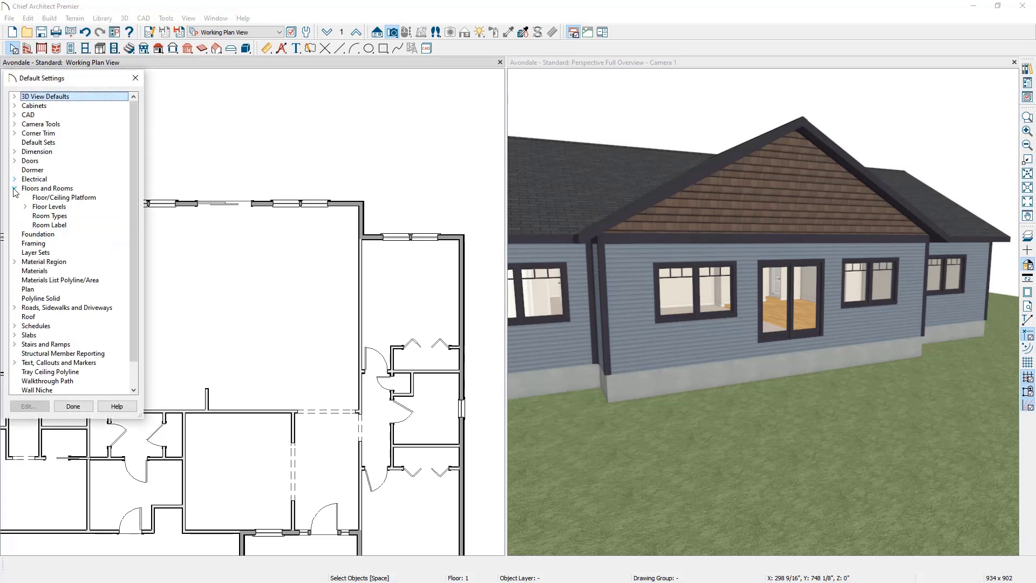
{"action": "double_click", "coordinate": [34, 216]}
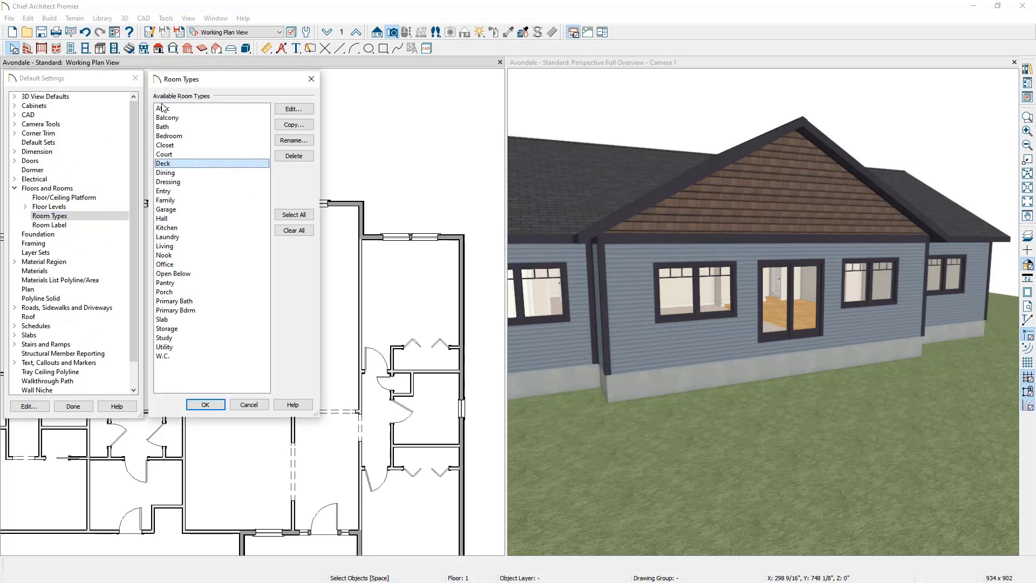
{"action": "left_click", "coordinate": [309, 108]}
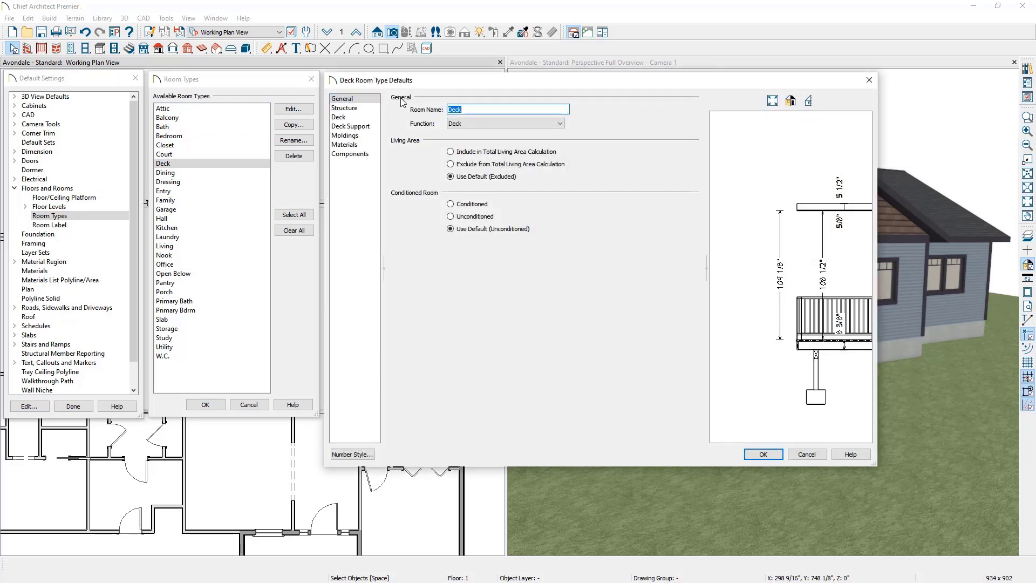
Examine the deck's planks and joists floor structure, including the lumber layer's framing type options, and leave it without saving
{"action": "left_click", "coordinate": [356, 109]}
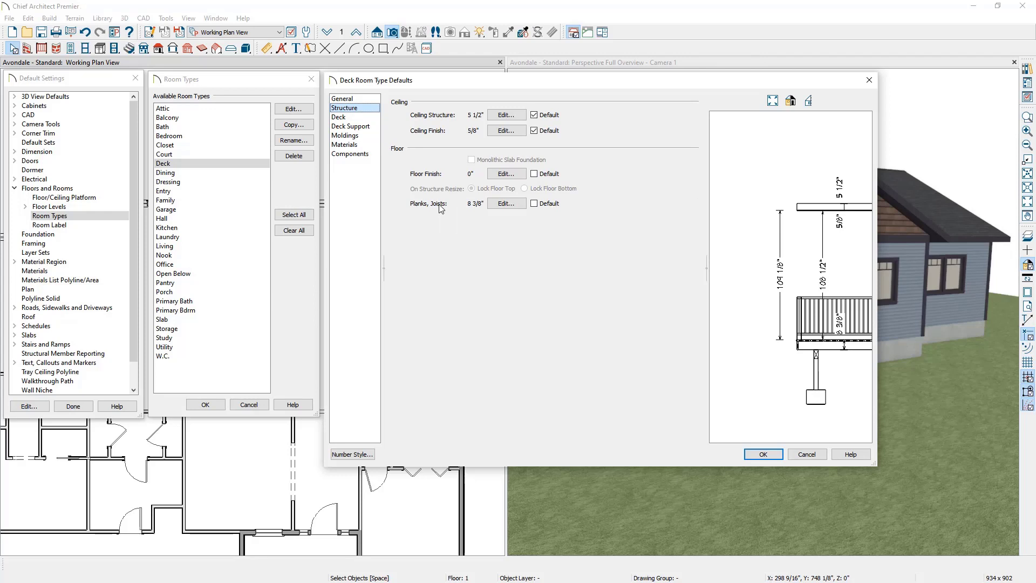
{"action": "left_click", "coordinate": [505, 204]}
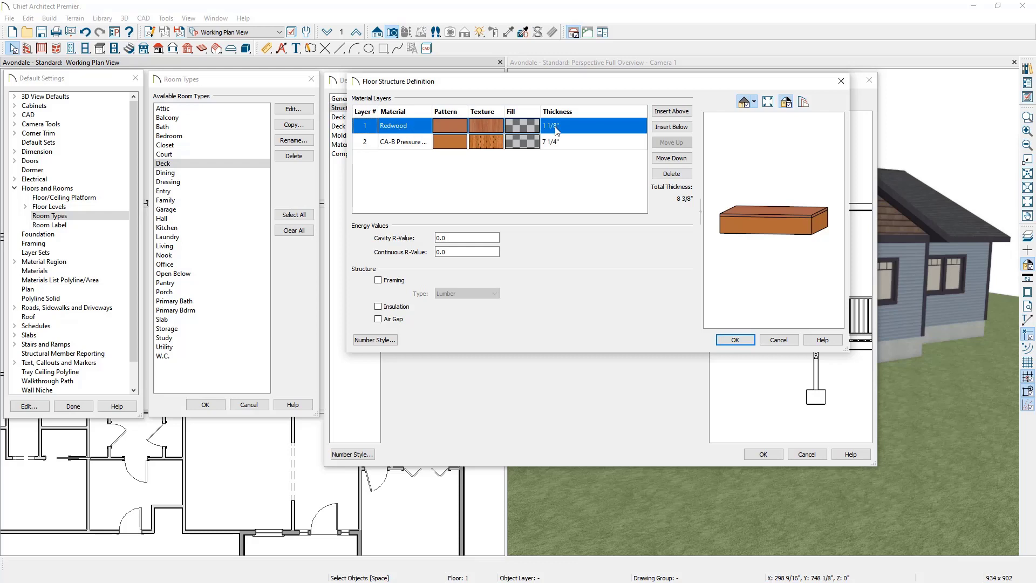
{"action": "left_click", "coordinate": [420, 145]}
{"action": "left_click_drag", "start_coordinate": [432, 111], "coordinate": [482, 106]}
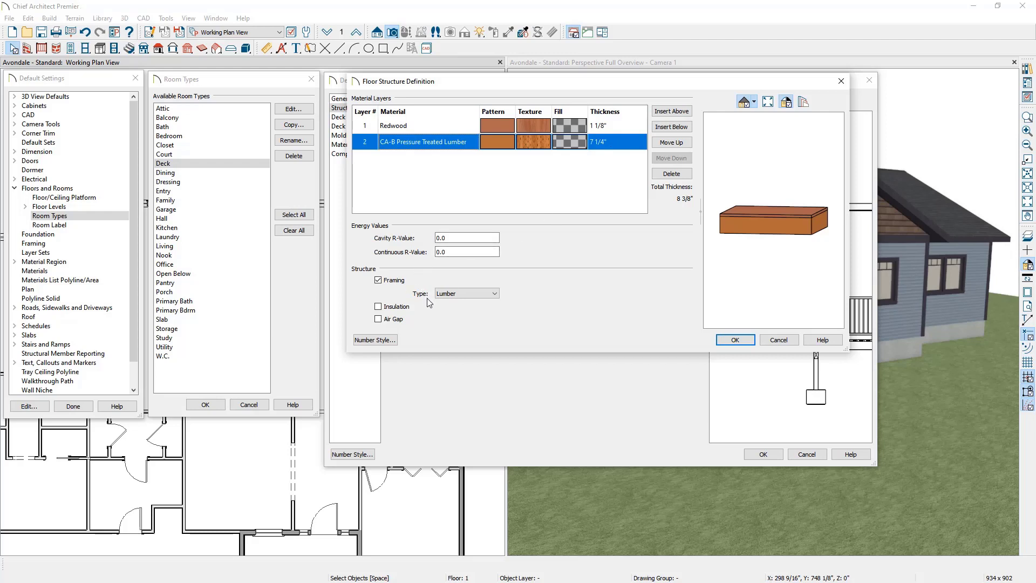
{"action": "left_click", "coordinate": [465, 296]}
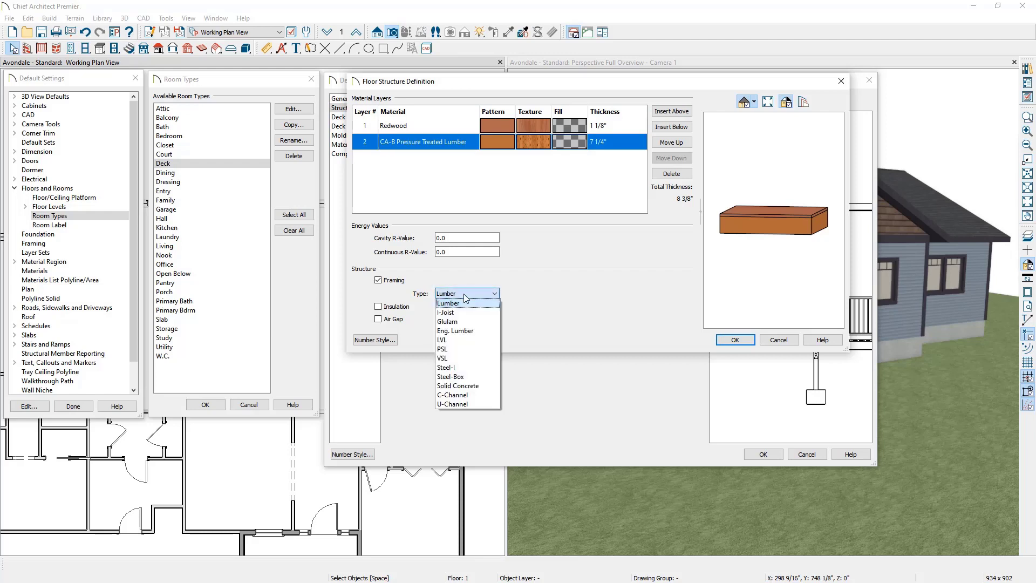
{"action": "left_click", "coordinate": [466, 296]}
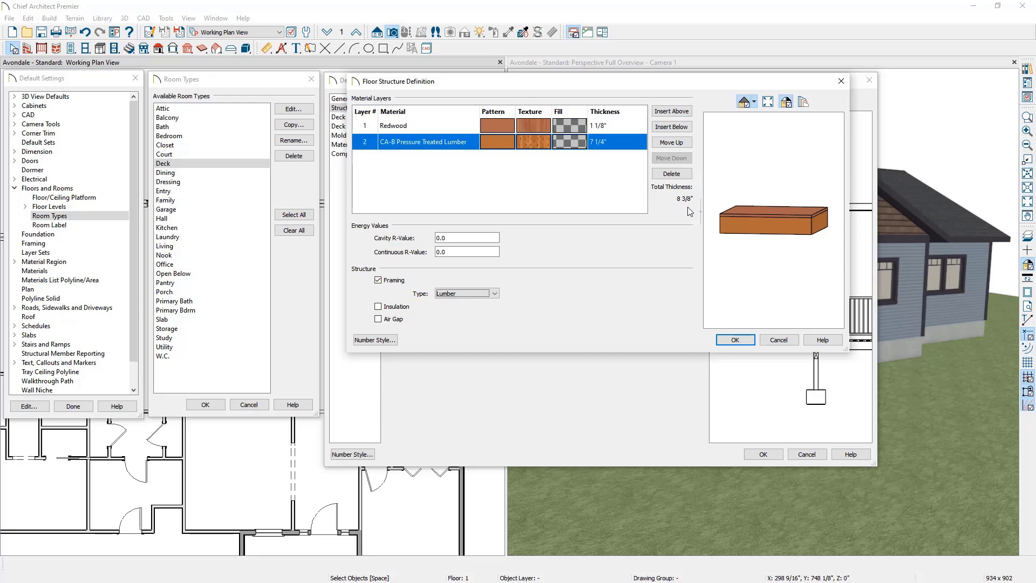
{"action": "left_click", "coordinate": [777, 340]}
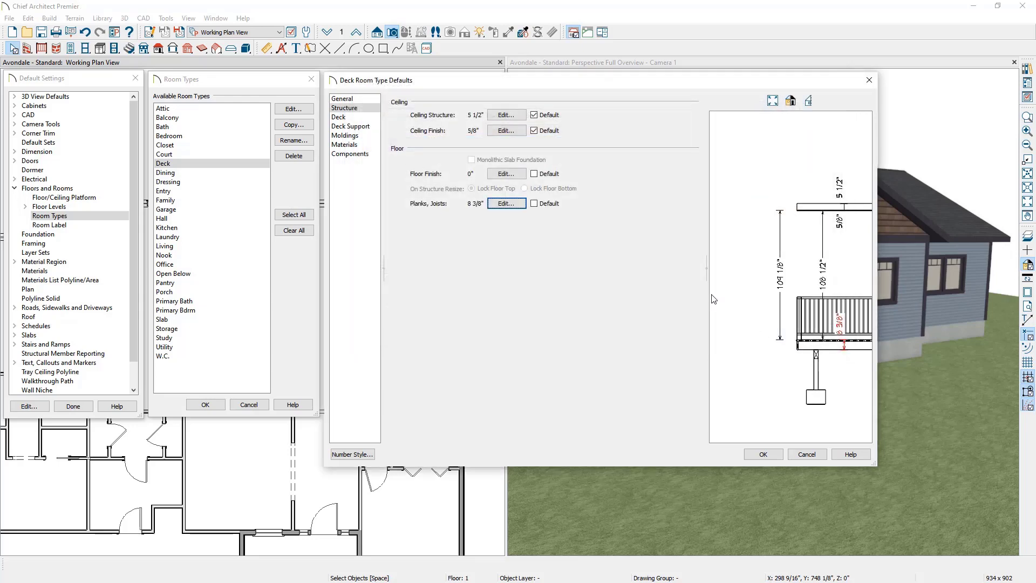
Review the default deck planking and joist settings, including the plank gap width and number of border planks
{"action": "left_click", "coordinate": [355, 118]}
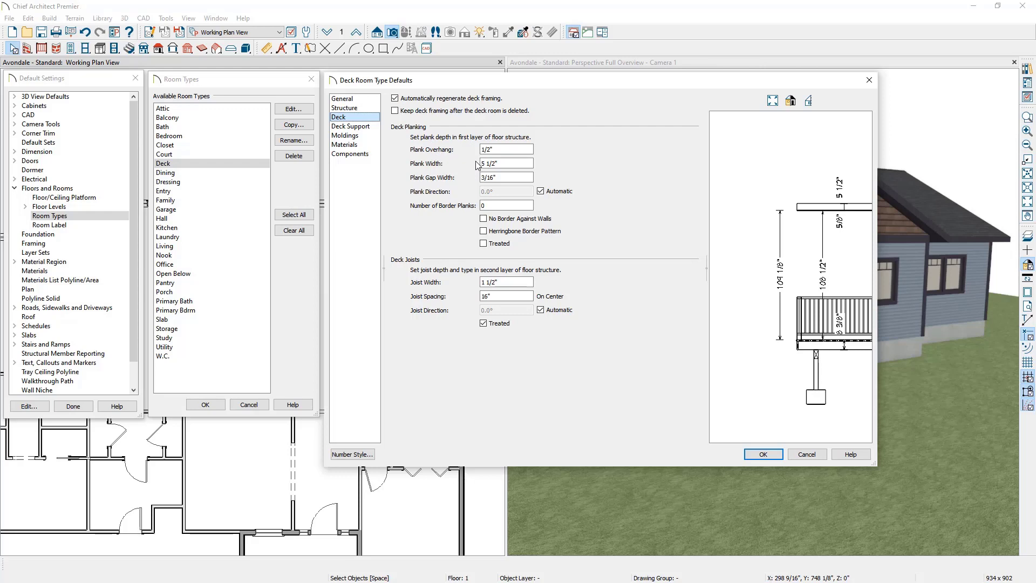
{"action": "left_click", "coordinate": [482, 177]}
{"action": "left_click", "coordinate": [483, 206]}
Review the deck support beam defaults, checking the beam spacing, size, type options and material, and leave the beam settings without saving
{"action": "left_click", "coordinate": [371, 127]}
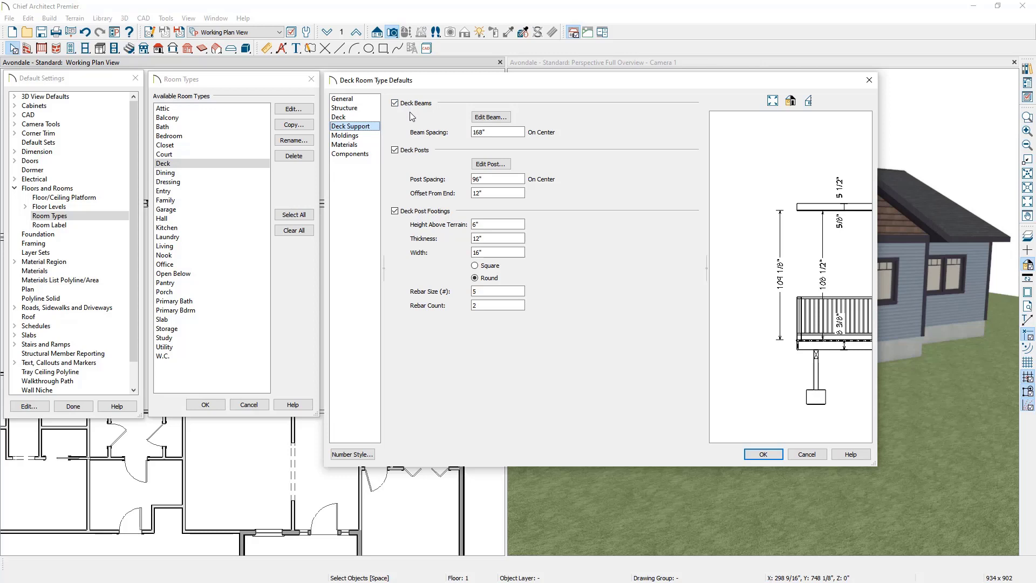
{"action": "double_click", "coordinate": [480, 136]}
{"action": "left_click", "coordinate": [534, 136]}
{"action": "left_click", "coordinate": [506, 118]}
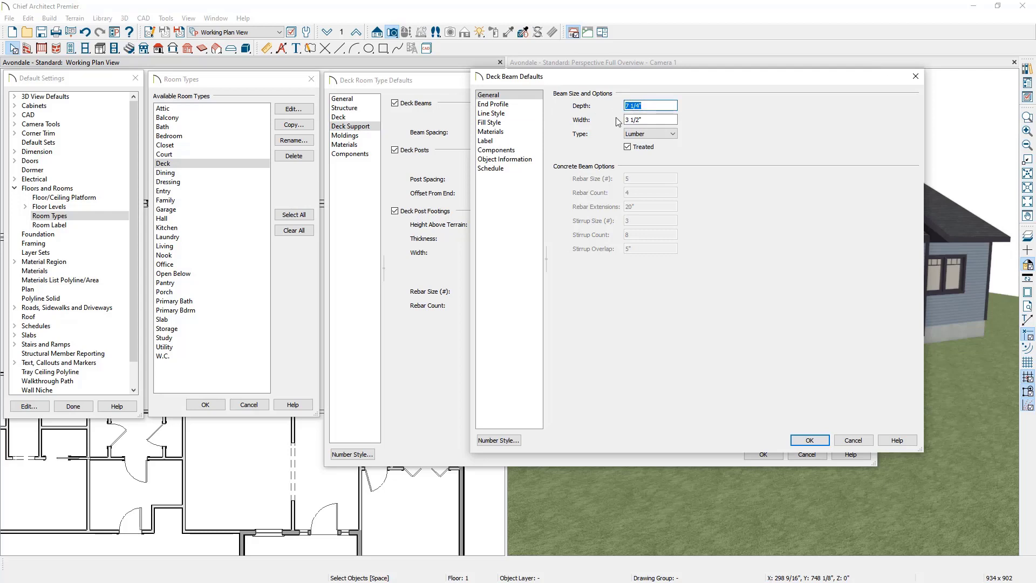
{"action": "left_click", "coordinate": [658, 136]}
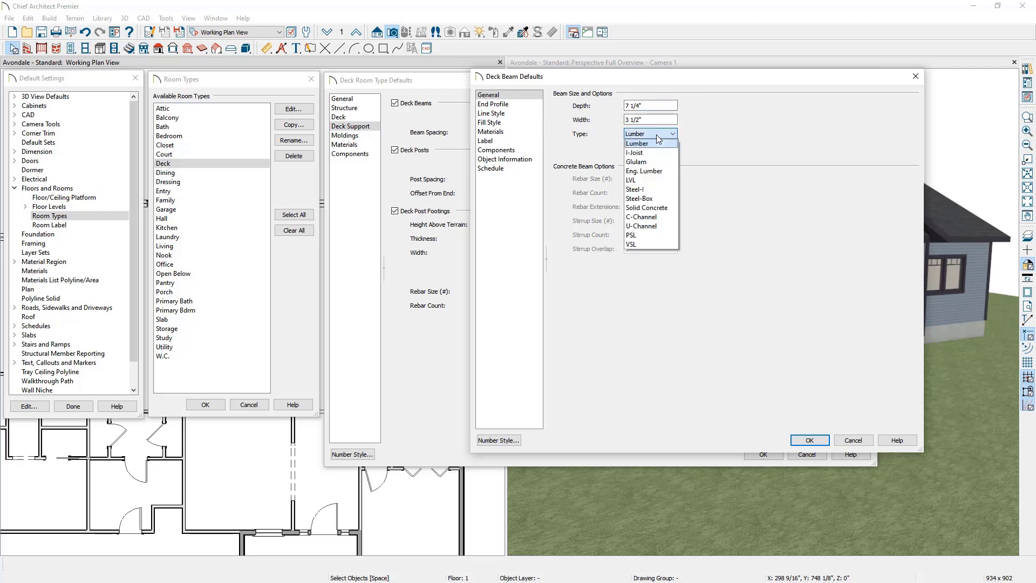
{"action": "left_click", "coordinate": [656, 136]}
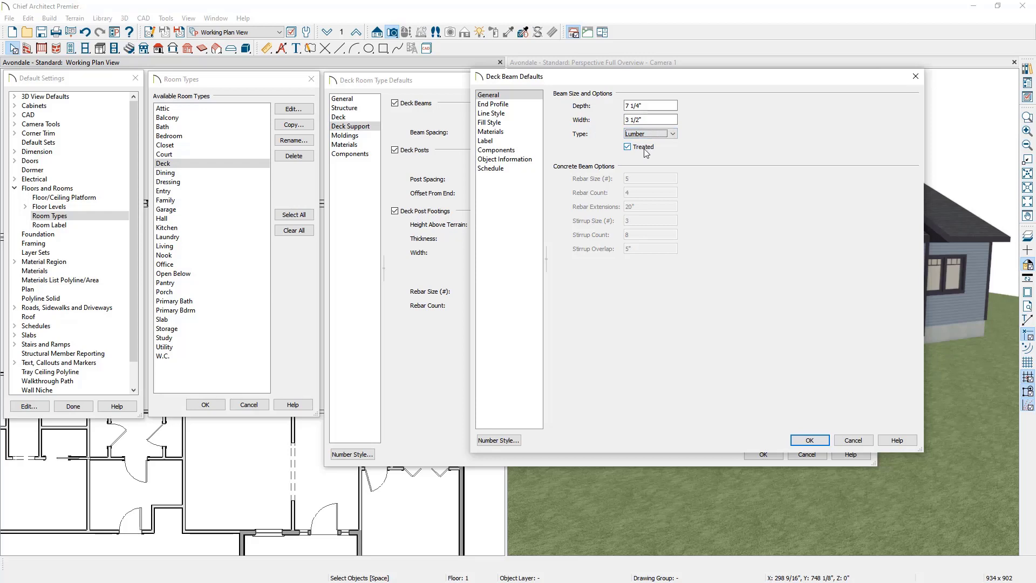
{"action": "left_click", "coordinate": [532, 133]}
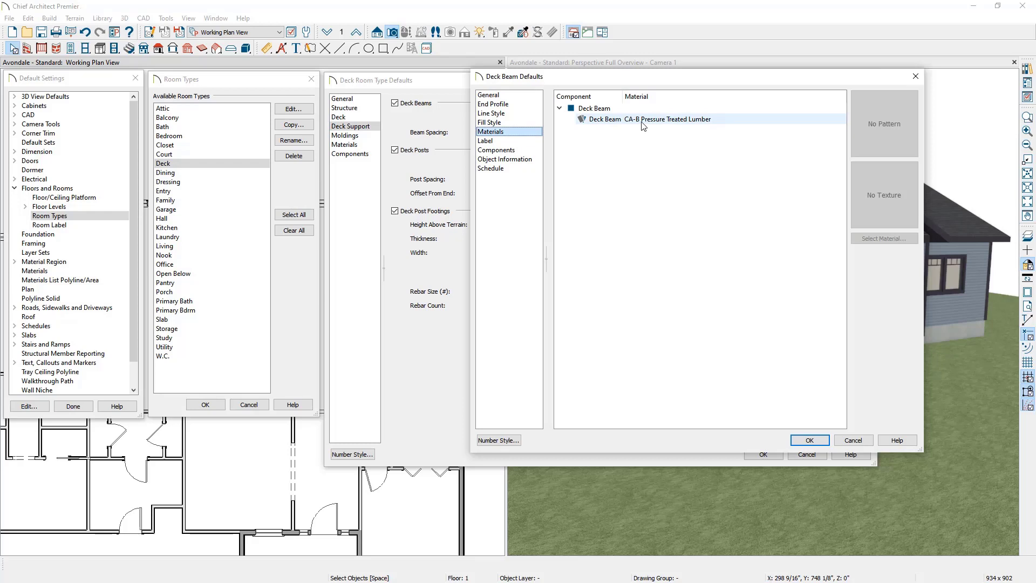
{"action": "left_click", "coordinate": [853, 439]}
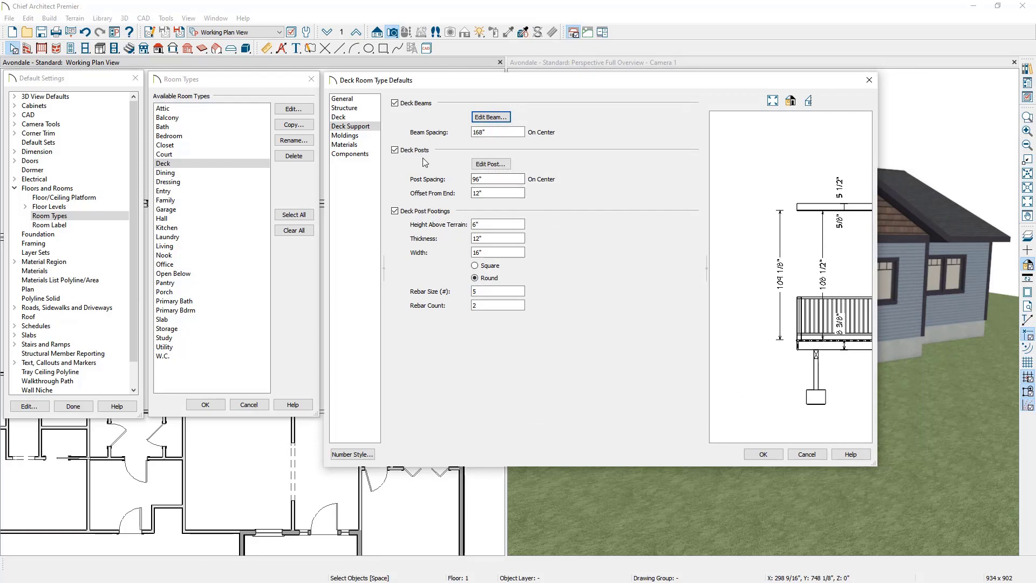
Review the deck post size and material and the post footing defaults, then leave the room type defaults without saving
{"action": "left_click", "coordinate": [498, 166]}
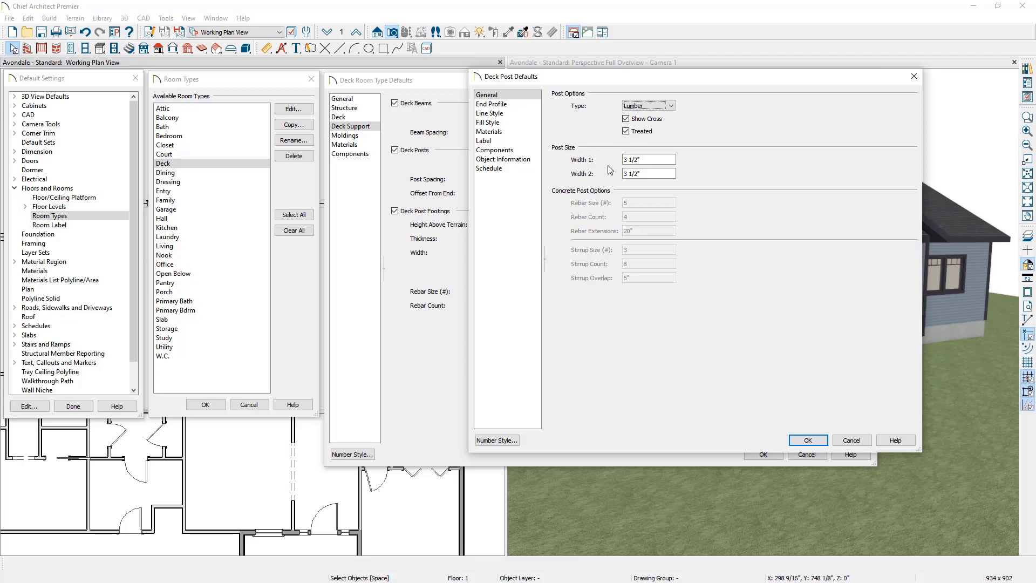
{"action": "left_click", "coordinate": [523, 134]}
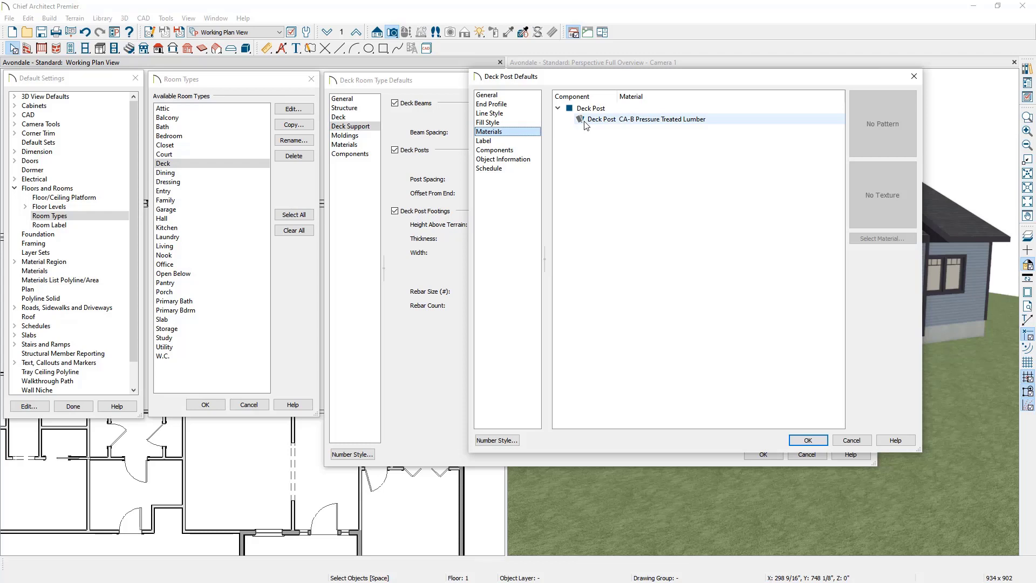
{"action": "left_click", "coordinate": [851, 439]}
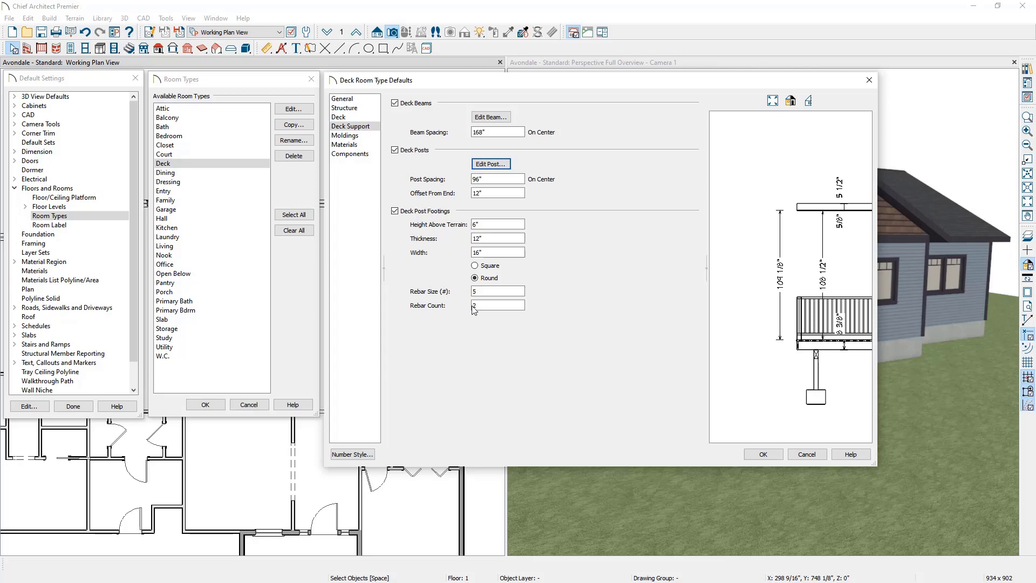
{"action": "left_click", "coordinate": [818, 455]}
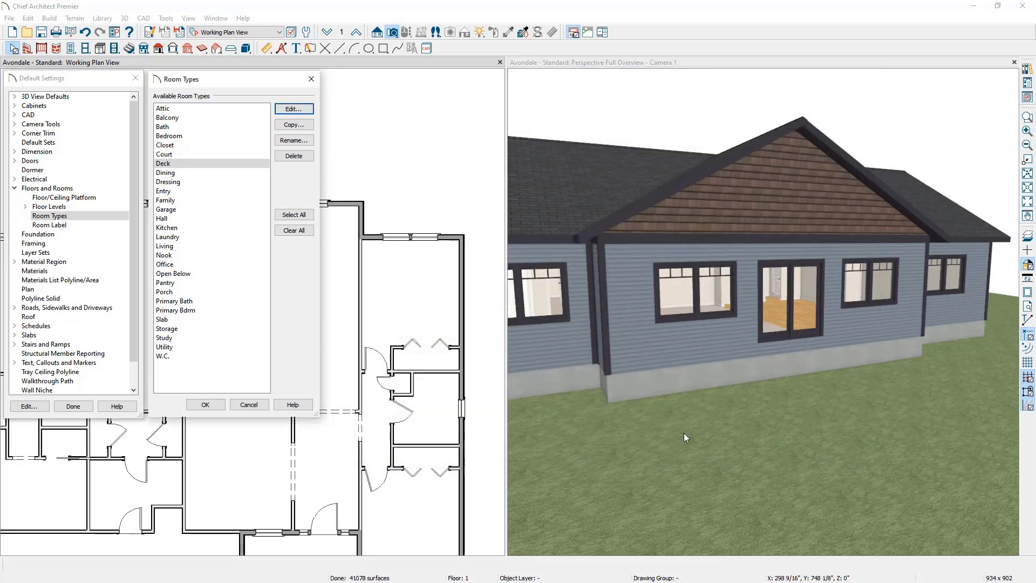
{"action": "left_click", "coordinate": [251, 405]}
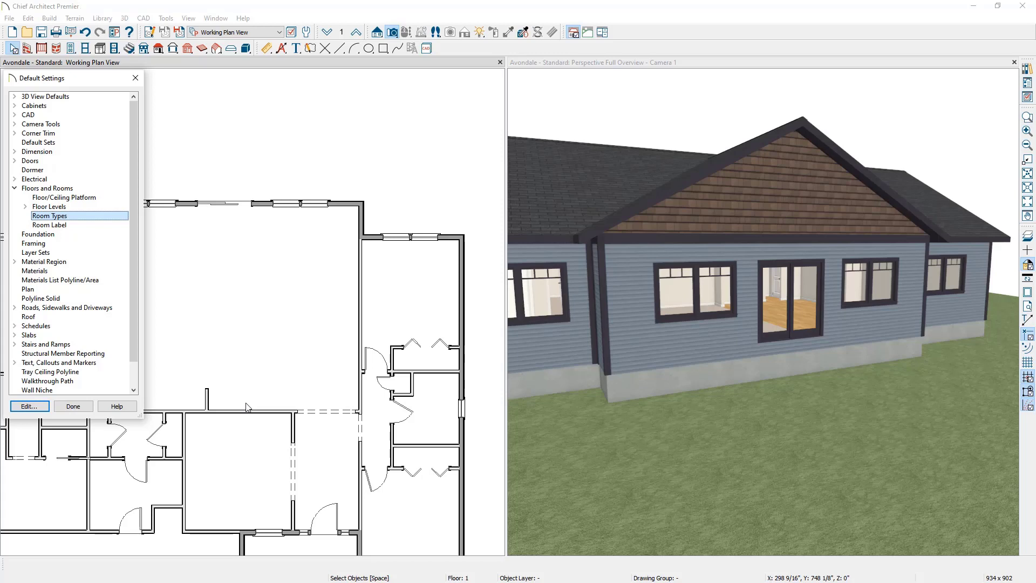
Open the Deck Railing defaults from the Walls category of the default settings
{"action": "left_click_drag", "start_coordinate": [135, 324], "coordinate": [131, 348]}
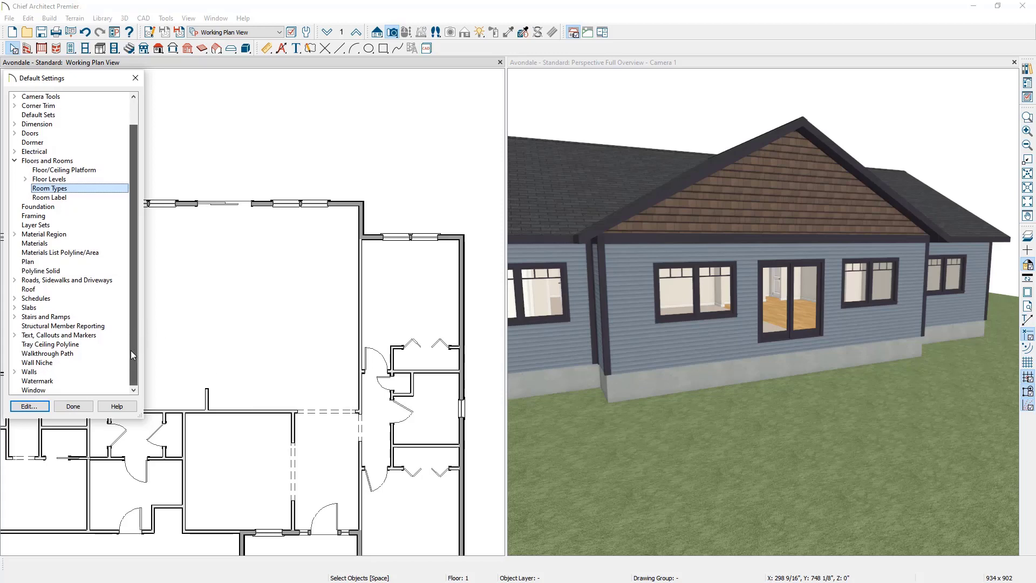
{"action": "left_click", "coordinate": [17, 372]}
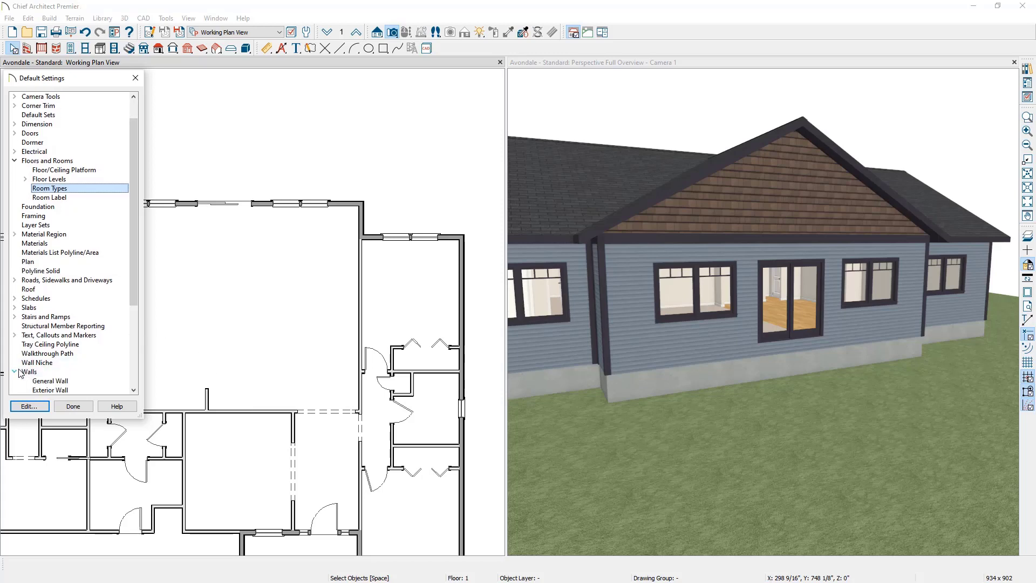
{"action": "scroll", "coordinate": [22, 372], "scroll_direction": "down", "scroll_amount": 5}
{"action": "double_click", "coordinate": [33, 346]}
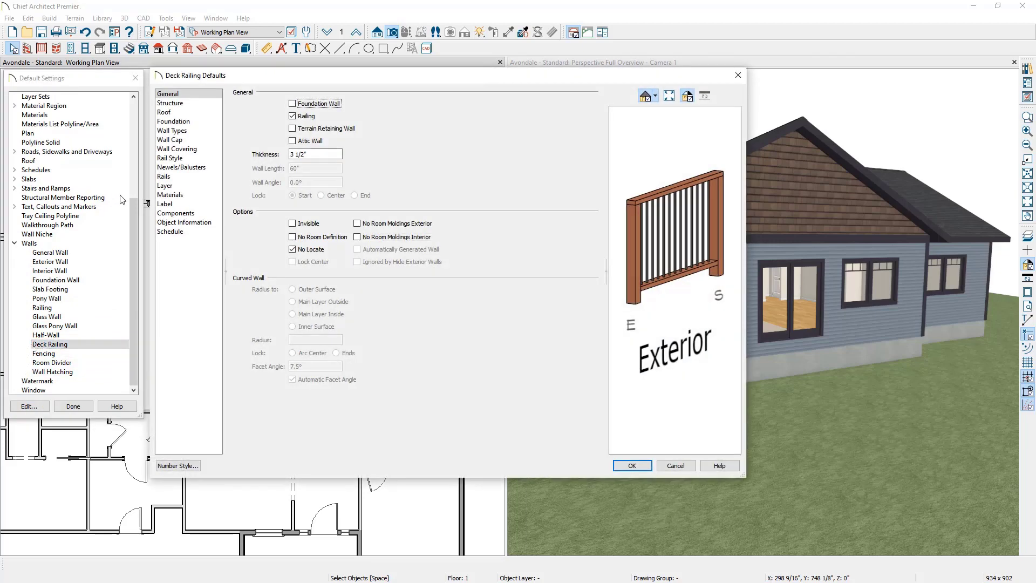
Review the deck railing's rail style, newel and baluster types, and rail profiles, then close the default settings without changes
{"action": "left_click", "coordinate": [171, 158]}
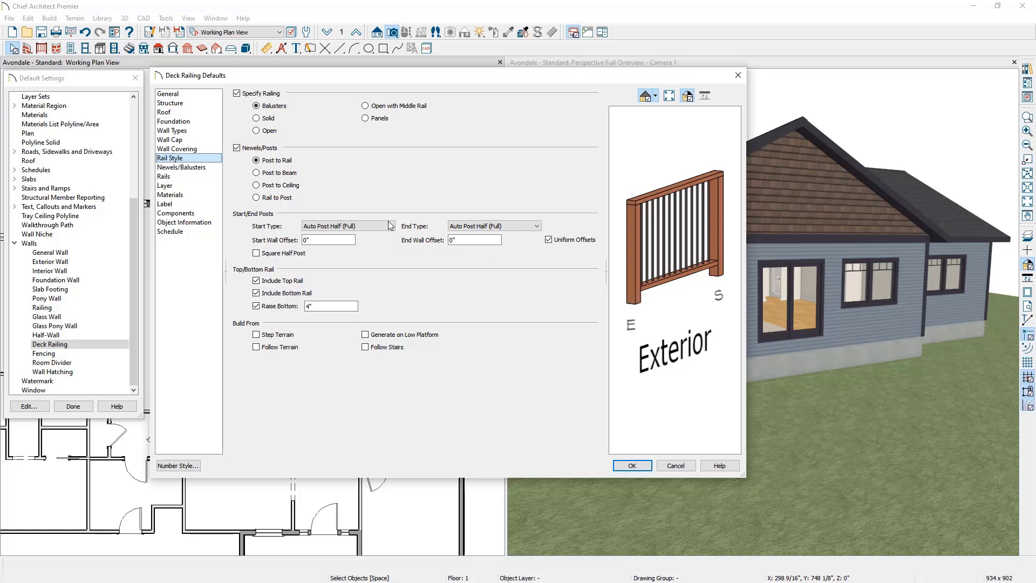
{"action": "left_click", "coordinate": [214, 168]}
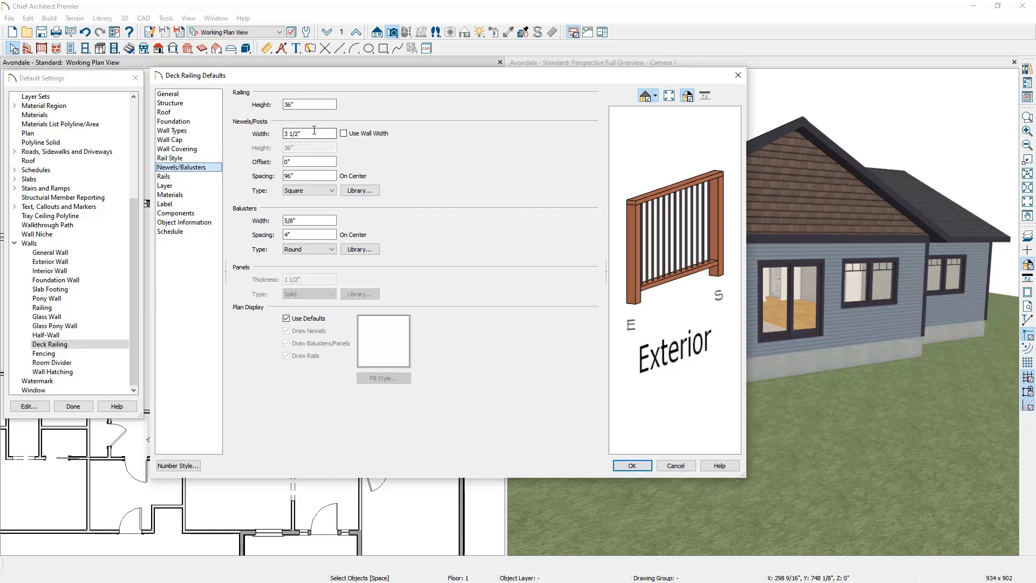
{"action": "left_click", "coordinate": [313, 191]}
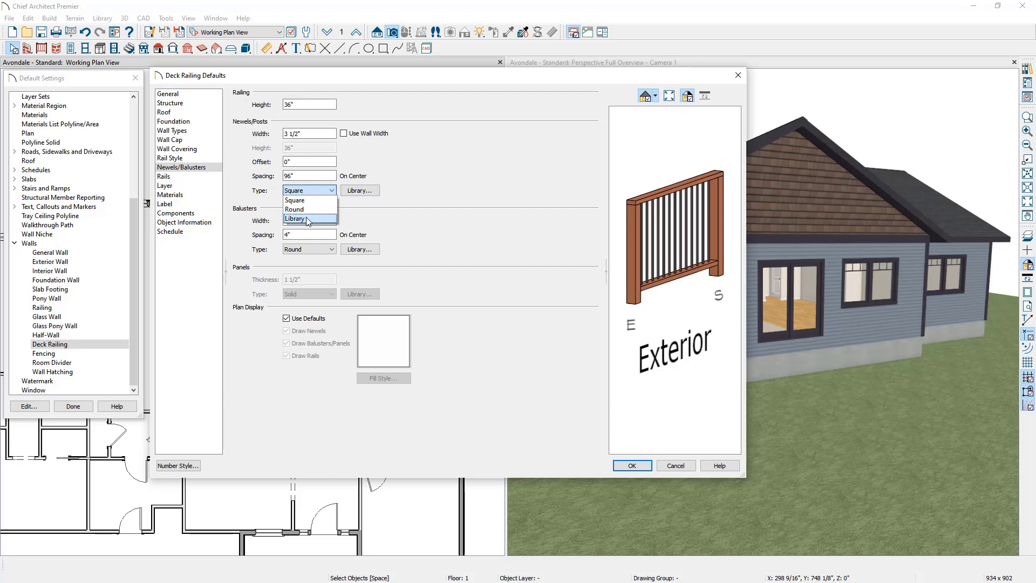
{"action": "left_click", "coordinate": [371, 214]}
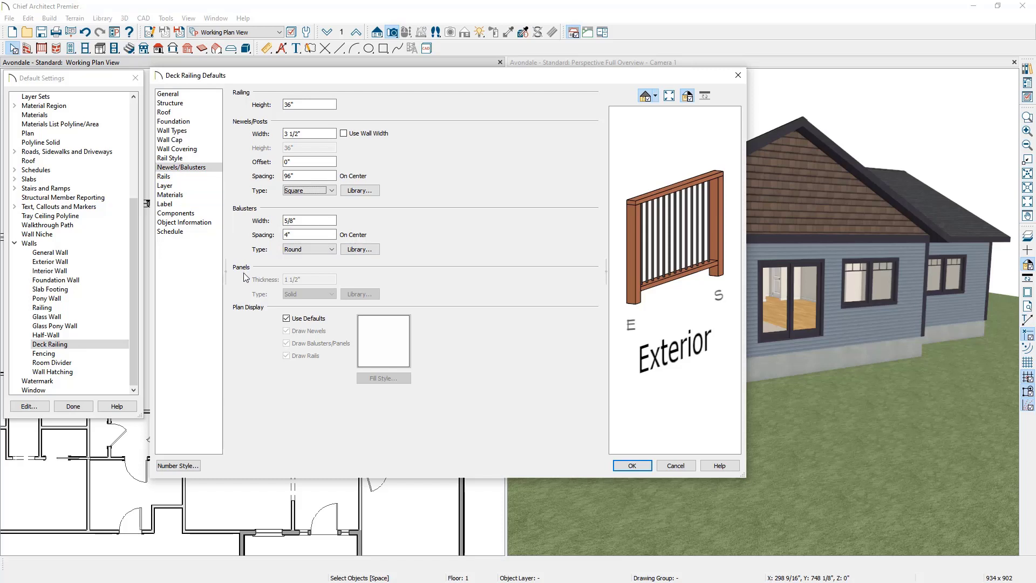
{"action": "left_click", "coordinate": [201, 182]}
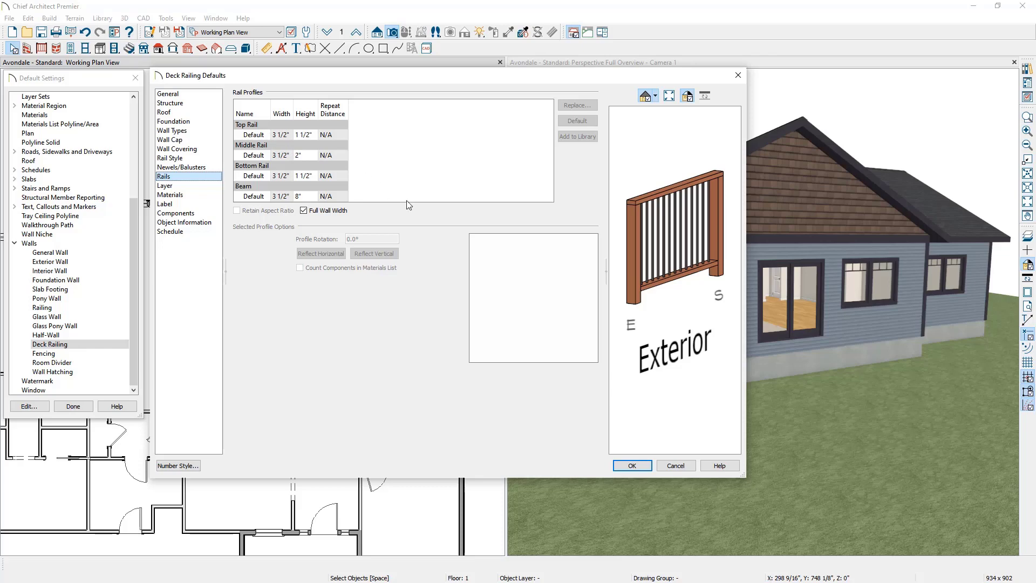
{"action": "left_click", "coordinate": [676, 464]}
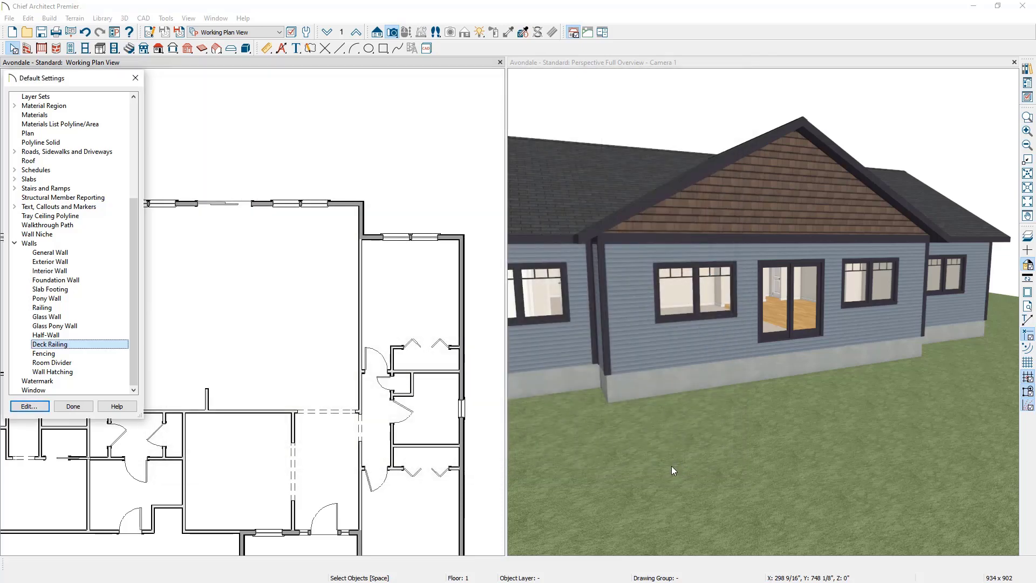
{"action": "left_click", "coordinate": [73, 405]}
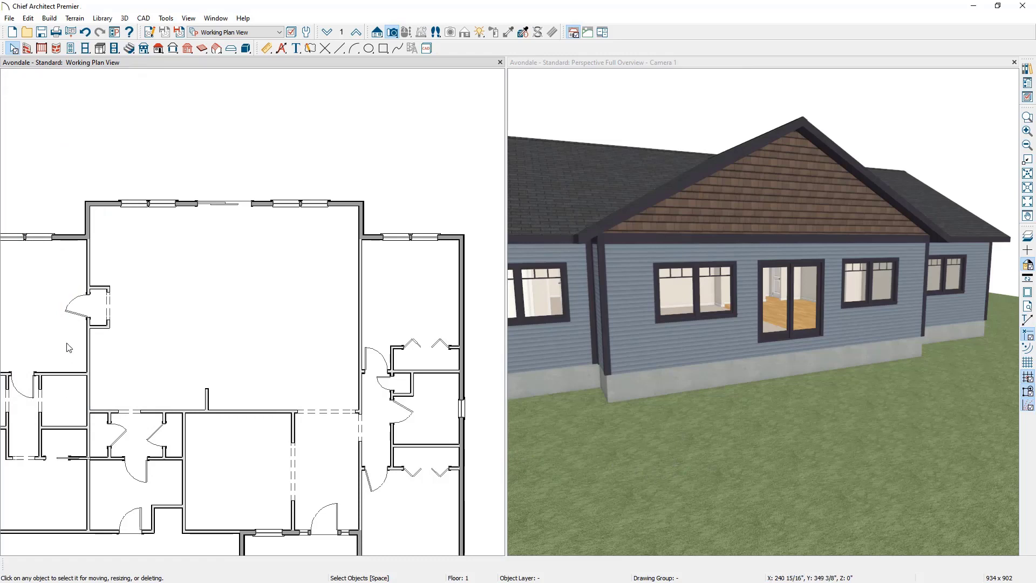
Draw a rectangular deck about 28'-8" wide and 16' deep with straight deck railings off the house wall containing the sliding door
{"action": "left_click", "coordinate": [54, 18]}
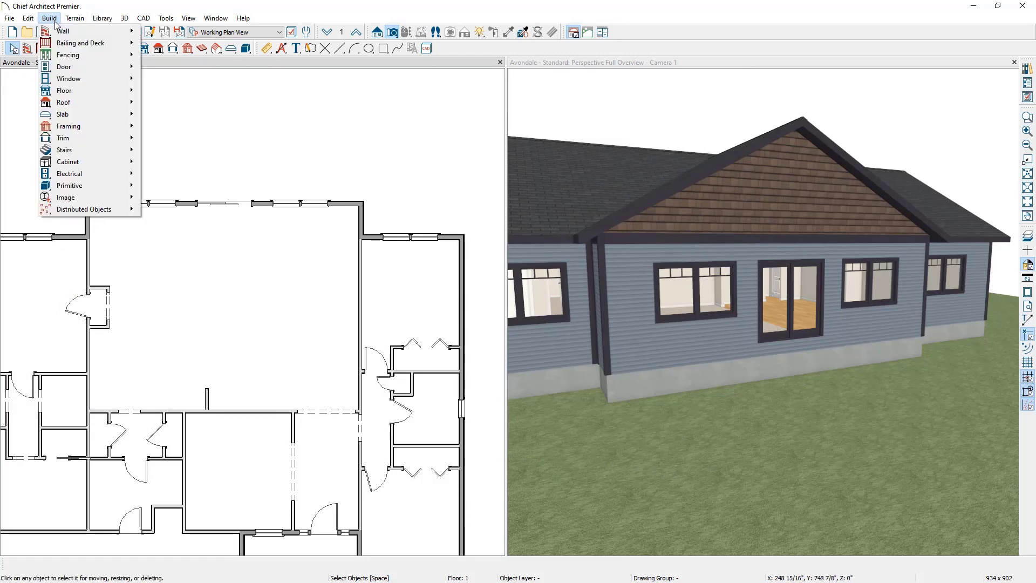
{"action": "mouse_move", "coordinate": [58, 46]}
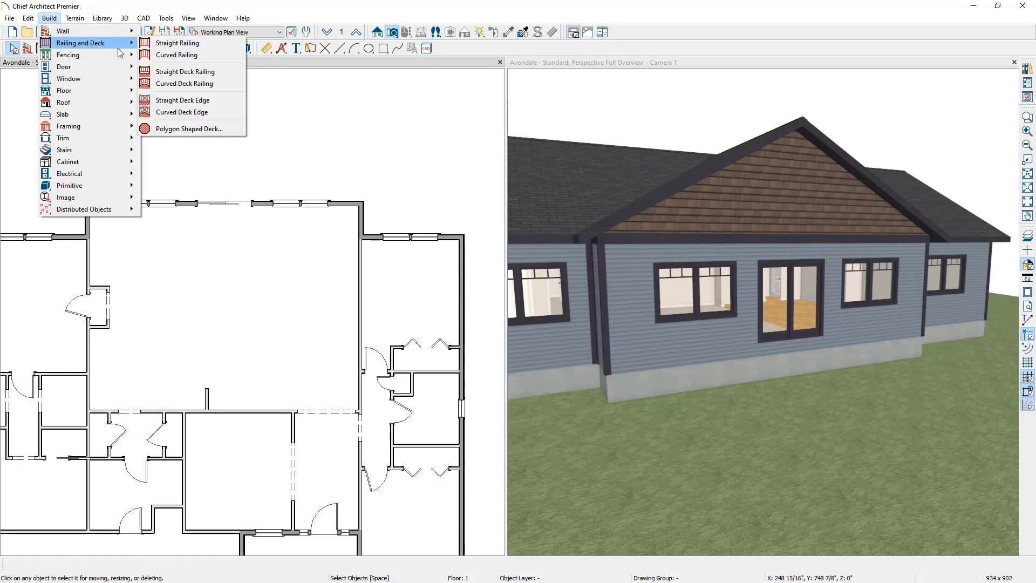
{"action": "left_click", "coordinate": [210, 73]}
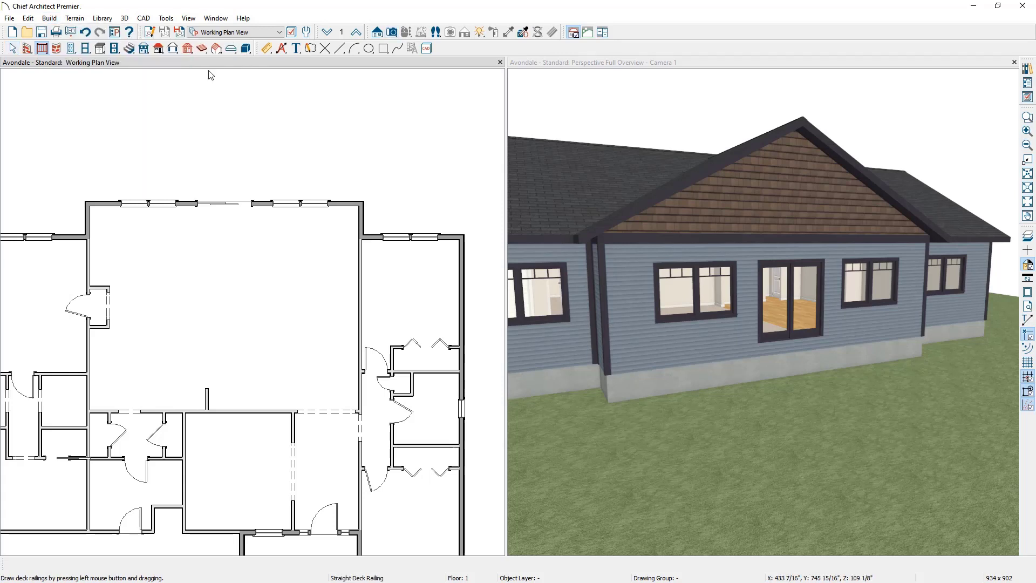
{"action": "middle_click_drag", "start_coordinate": [185, 99], "coordinate": [171, 218]}
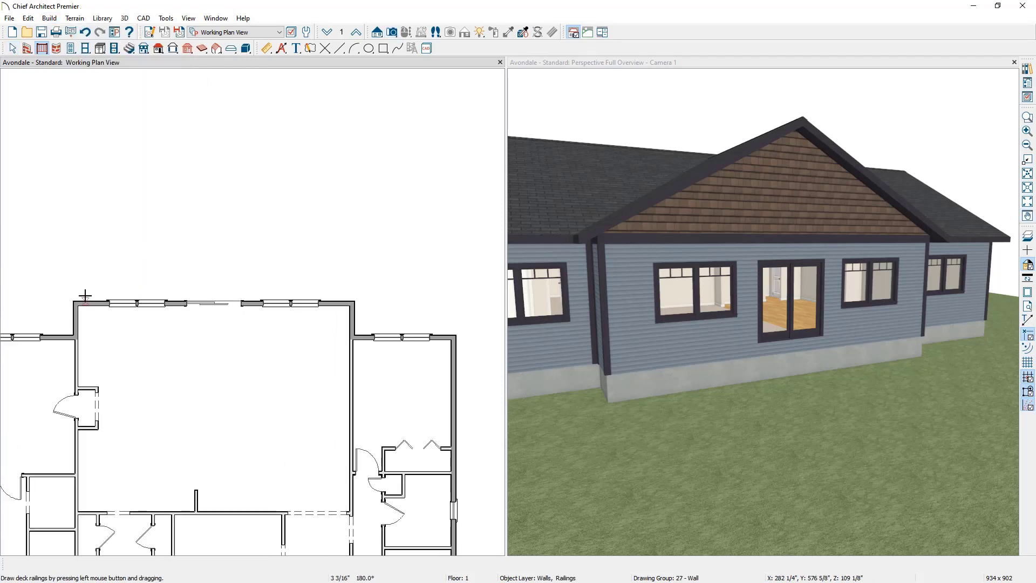
{"action": "left_click_drag", "start_coordinate": [90, 298], "coordinate": [350, 301]}
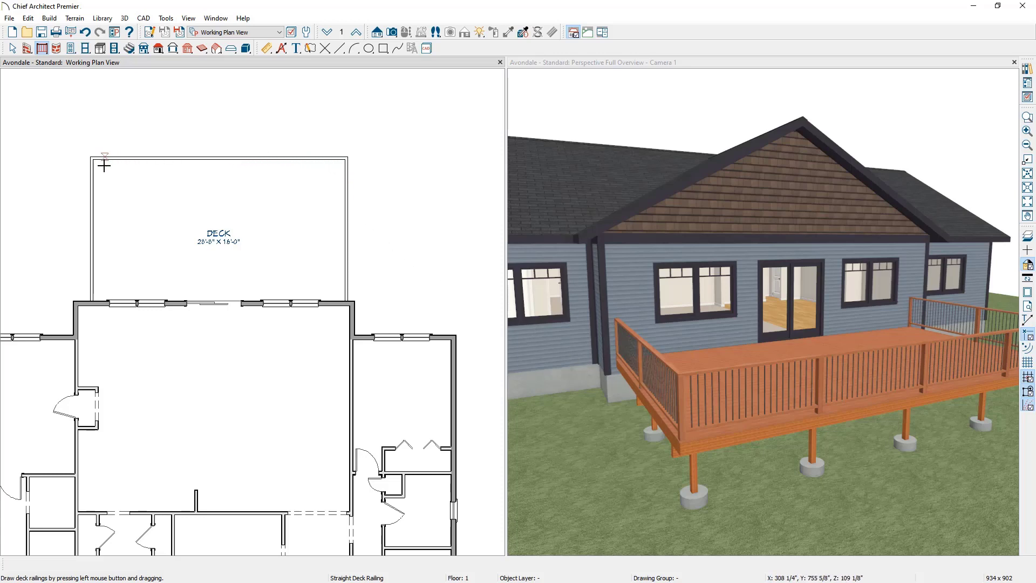
{"action": "key", "text": "space"}
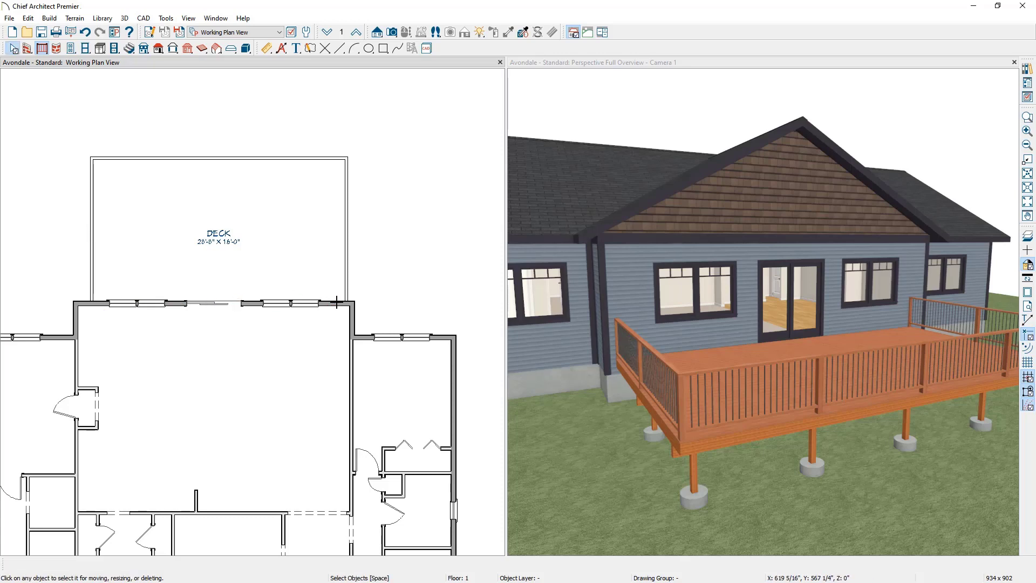
Turn on temporary dimensions and set the outer deck railing's distance from the house wall to 20'
{"action": "left_click", "coordinate": [195, 19]}
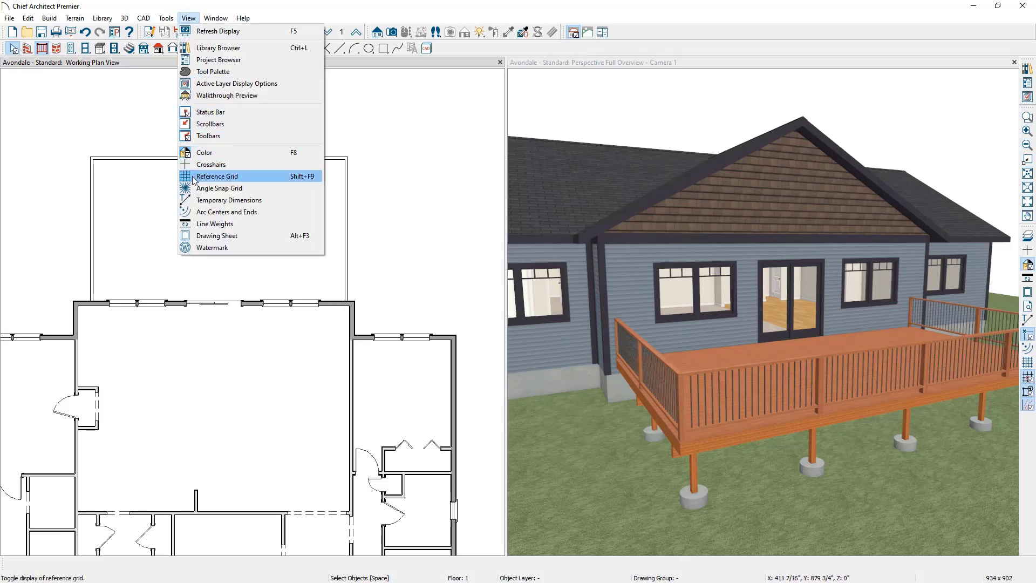
{"action": "left_click", "coordinate": [216, 200]}
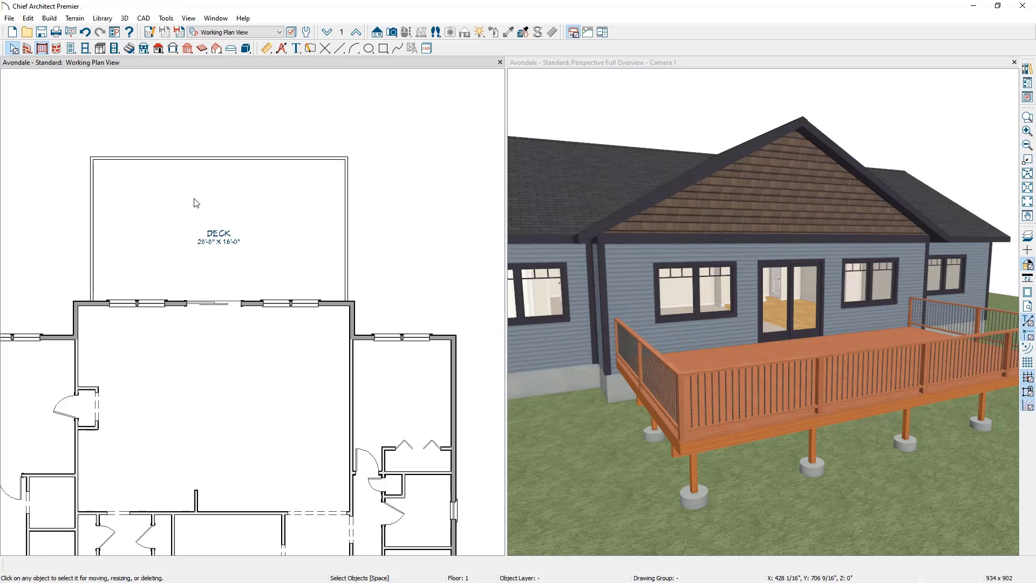
{"action": "left_click", "coordinate": [146, 158]}
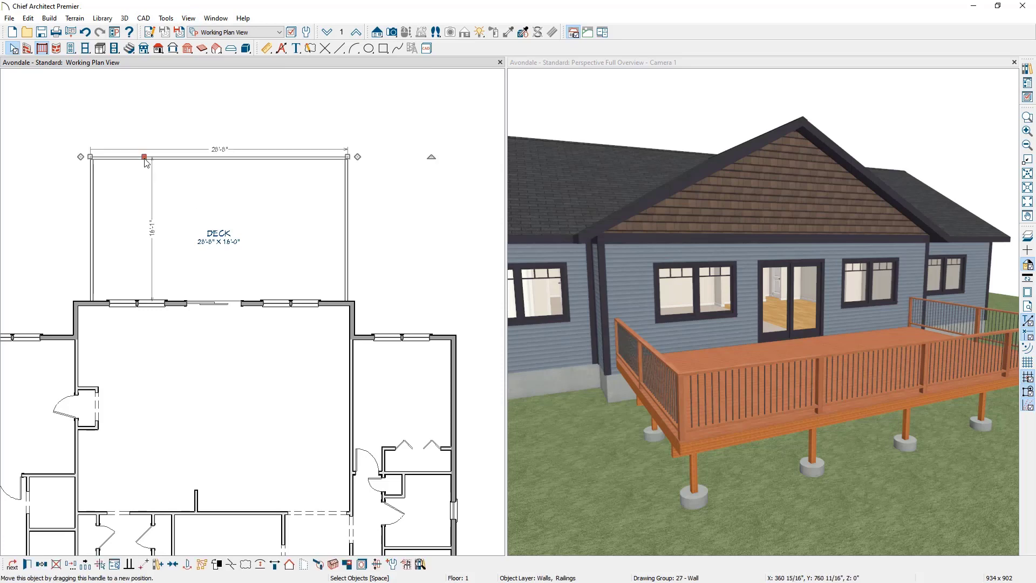
{"action": "left_click", "coordinate": [151, 220]}
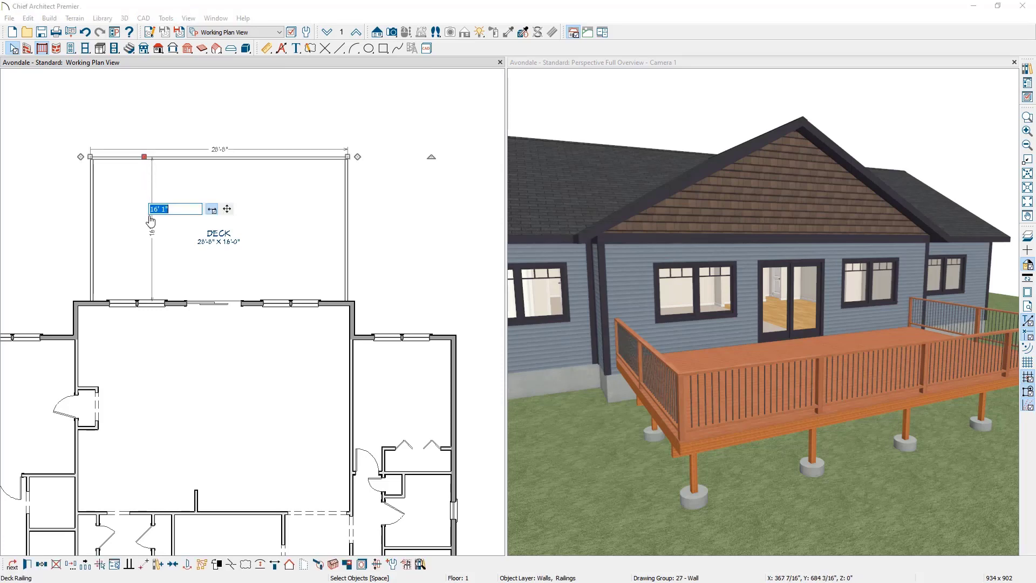
{"action": "type", "text": "20'"}
{"action": "key", "text": "Return"}
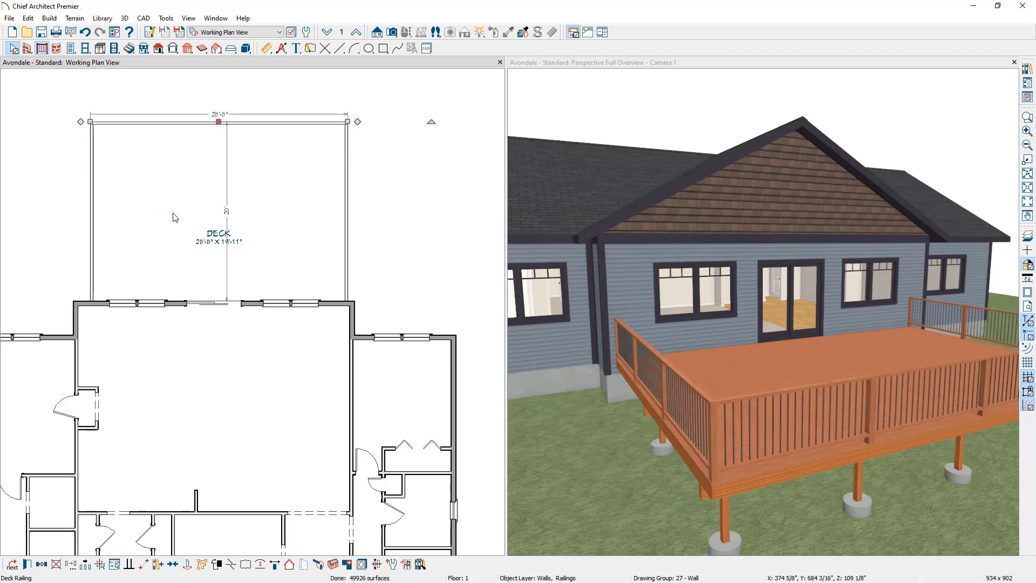
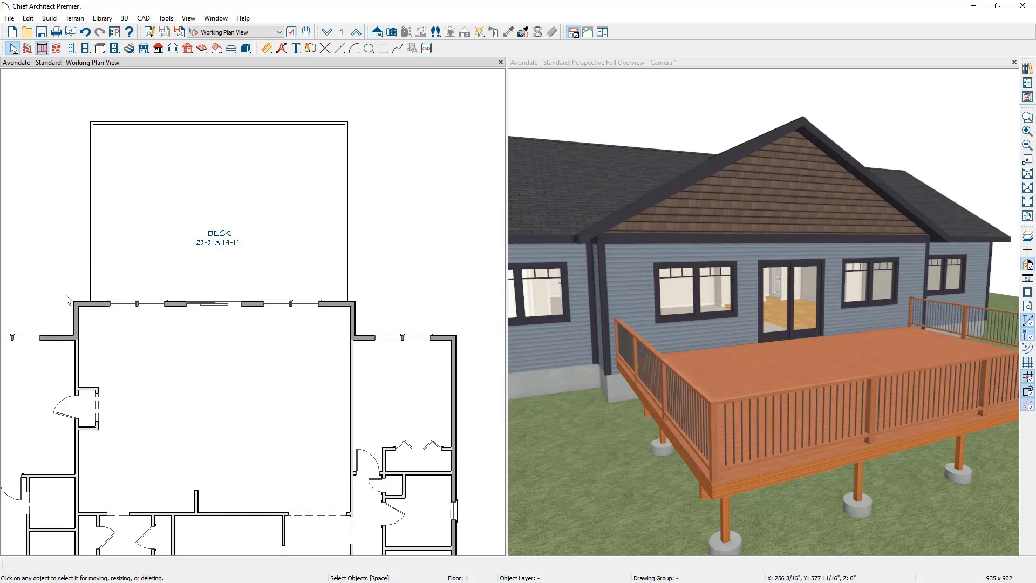
Place an end-to-end dimension between the deck's left side railing and the adjacent house corner
{"action": "left_click", "coordinate": [267, 48]}
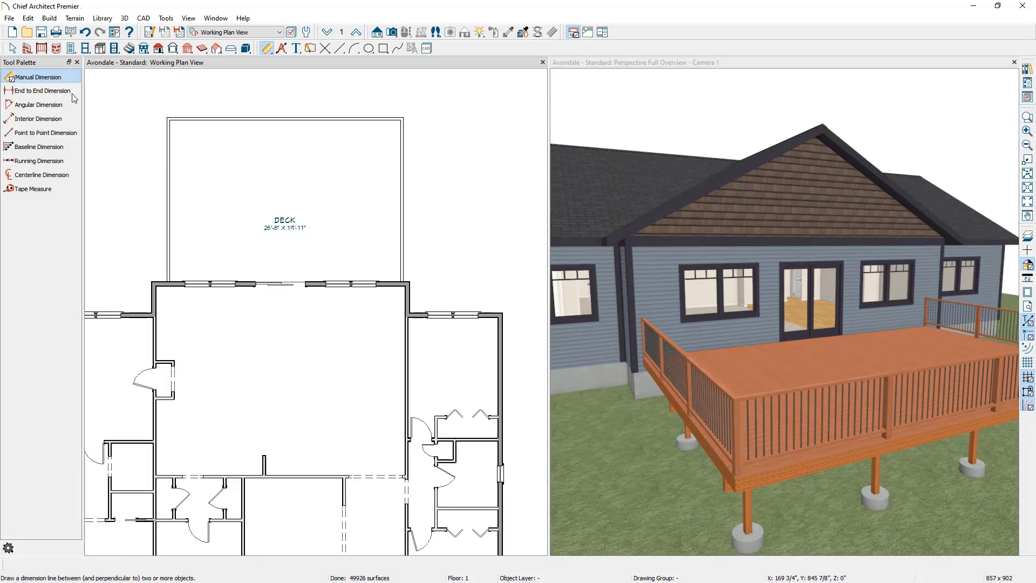
{"action": "left_click", "coordinate": [43, 91]}
{"action": "scroll", "coordinate": [139, 280], "scroll_direction": "up", "scroll_amount": 5}
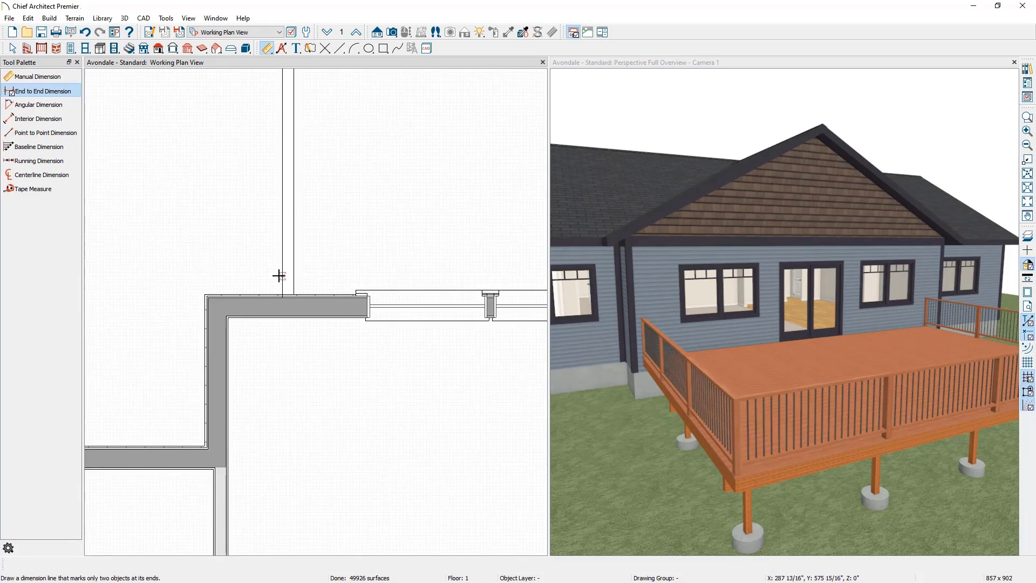
{"action": "left_click_drag", "start_coordinate": [279, 276], "coordinate": [180, 278]}
{"action": "scroll", "coordinate": [180, 279], "scroll_direction": "down", "scroll_amount": 2}
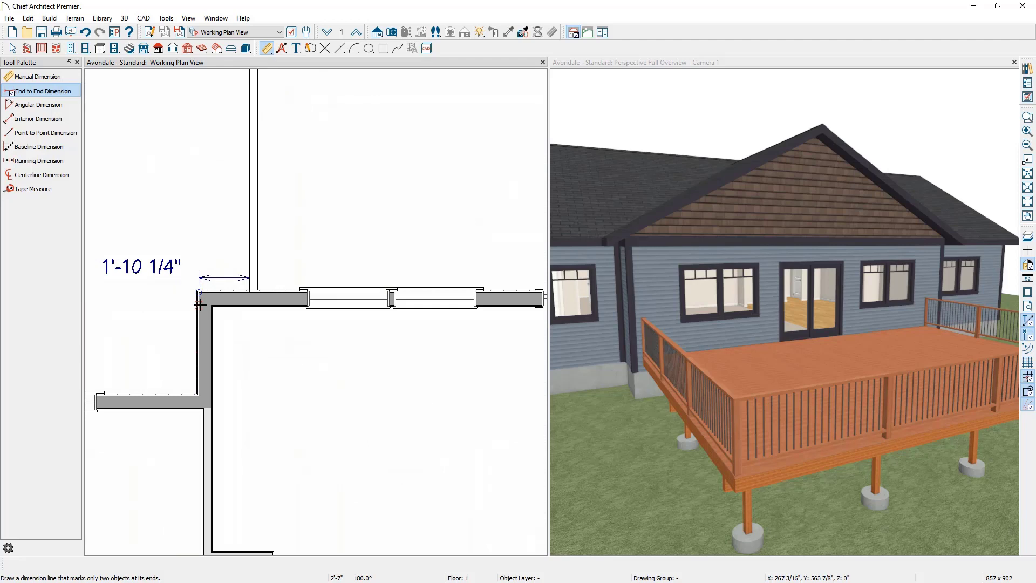
{"action": "key", "text": "space"}
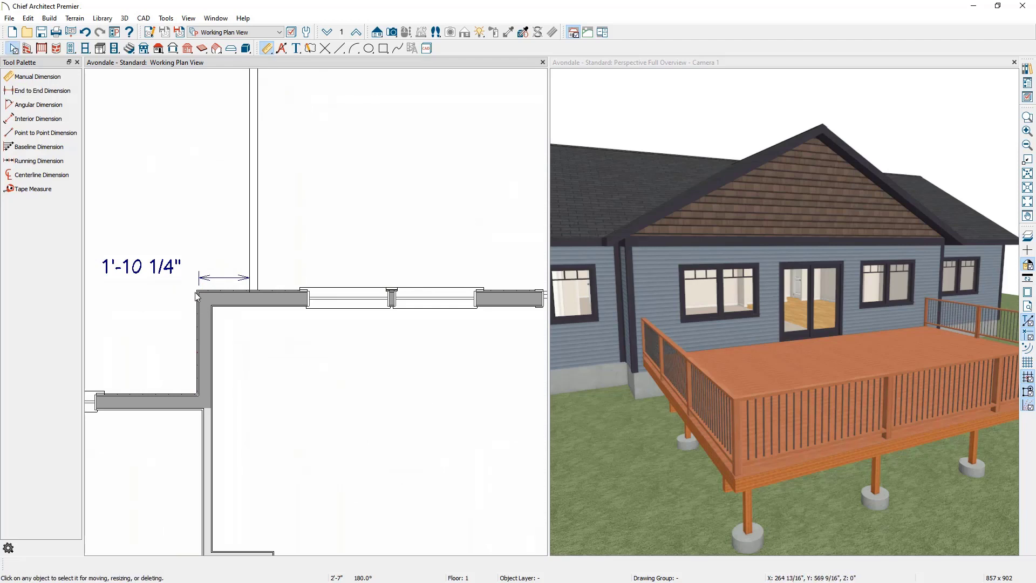
Relocate the left dimension's extension point to the outer siding corner of the house
{"action": "left_click", "coordinate": [198, 293]}
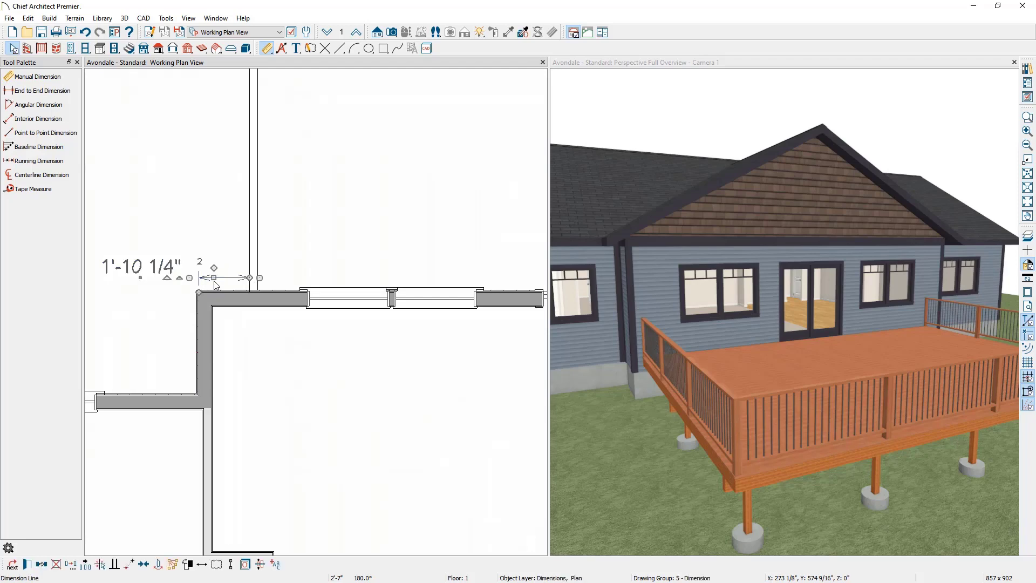
{"action": "scroll", "coordinate": [198, 293], "scroll_direction": "up", "scroll_amount": 4}
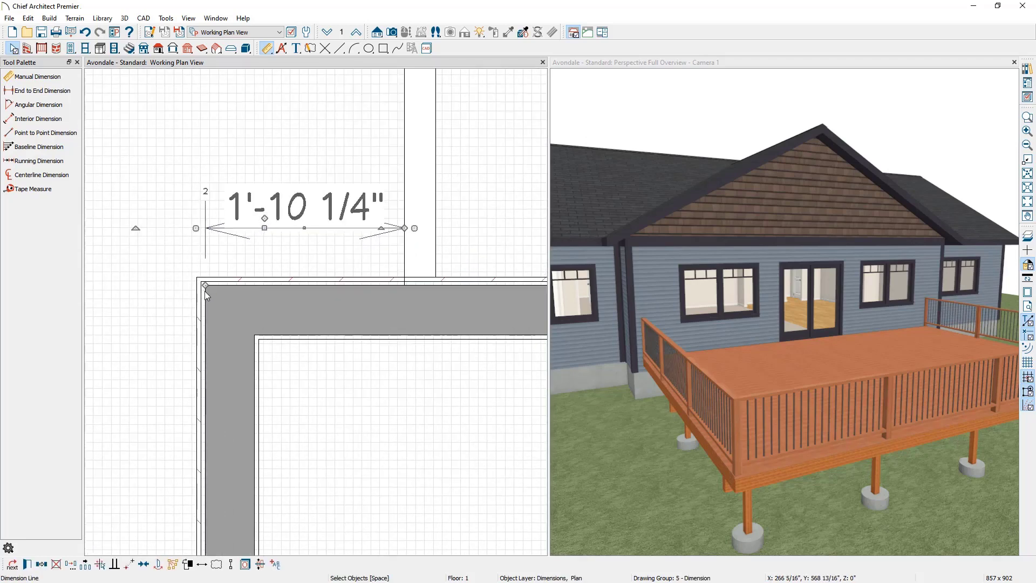
{"action": "left_click_drag", "start_coordinate": [205, 286], "coordinate": [196, 281]}
{"action": "scroll", "coordinate": [196, 281], "scroll_direction": "down", "scroll_amount": 3}
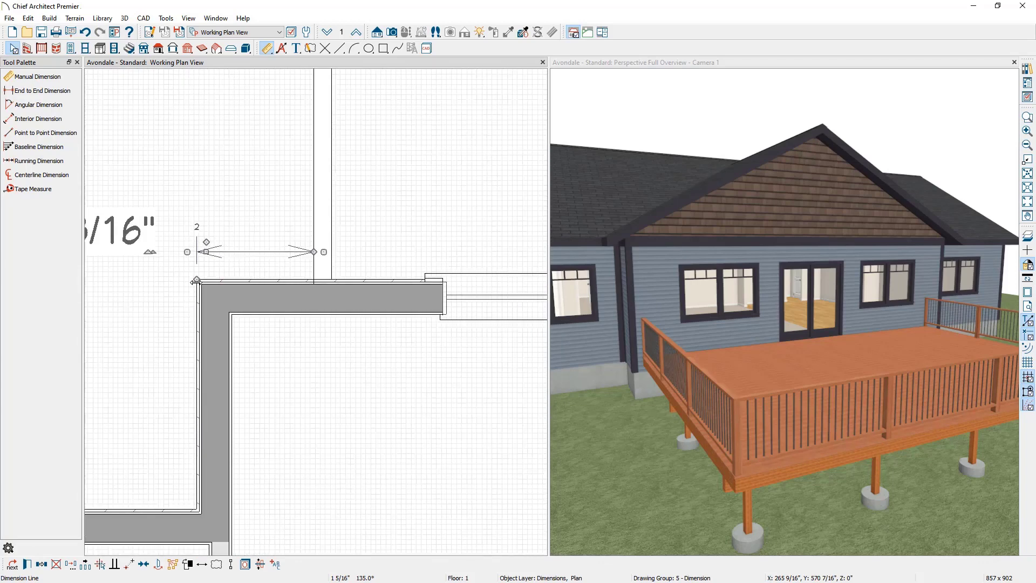
Set the left side railing's distance from the outer siding corner to 18 inches
{"action": "scroll", "coordinate": [196, 281], "scroll_direction": "down", "scroll_amount": 5}
{"action": "middle_click_drag", "start_coordinate": [192, 203], "coordinate": [239, 261]}
{"action": "left_click", "coordinate": [258, 250]}
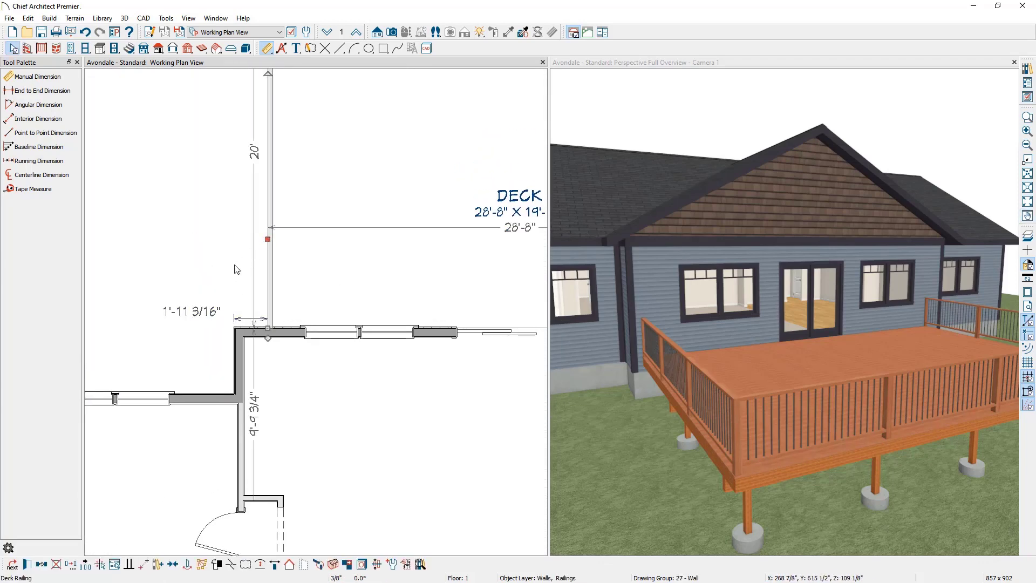
{"action": "left_click", "coordinate": [246, 305]}
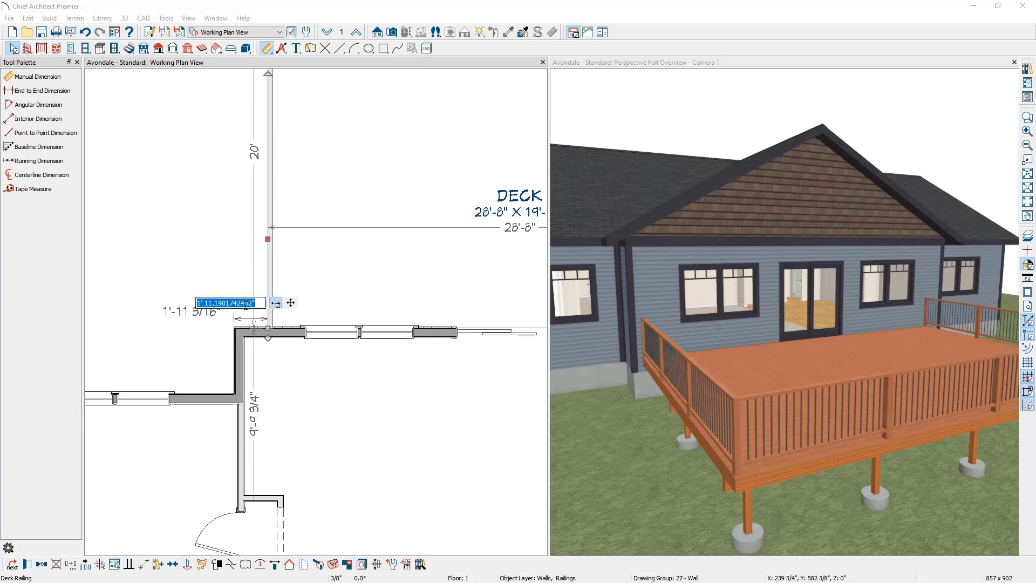
{"action": "type", "text": "18"}
{"action": "key", "text": "Return"}
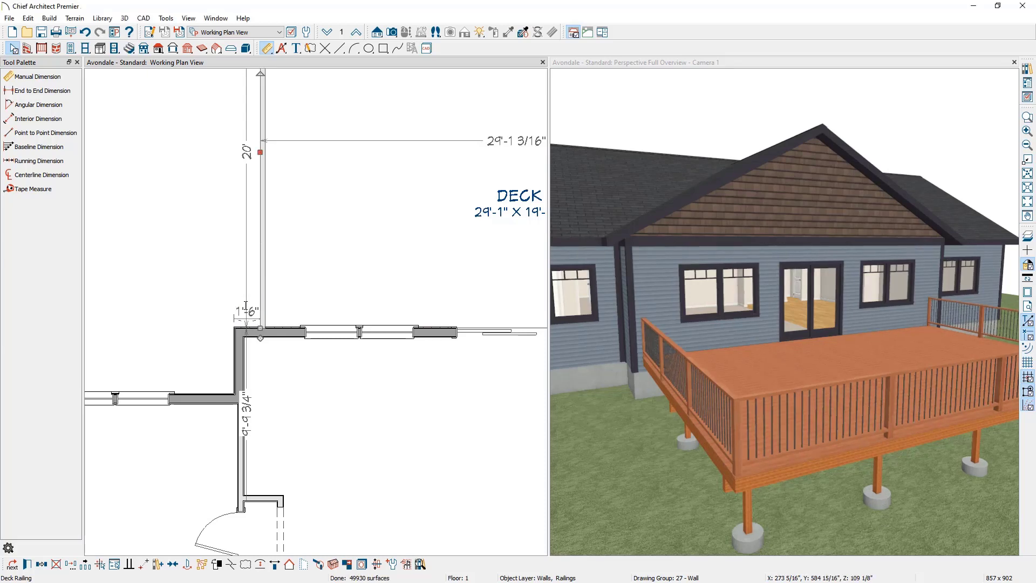
Add an end-to-end dimension from the right side railing to the house corner and extend it to the outer siding face
{"action": "scroll", "coordinate": [245, 305], "scroll_direction": "down", "scroll_amount": 3}
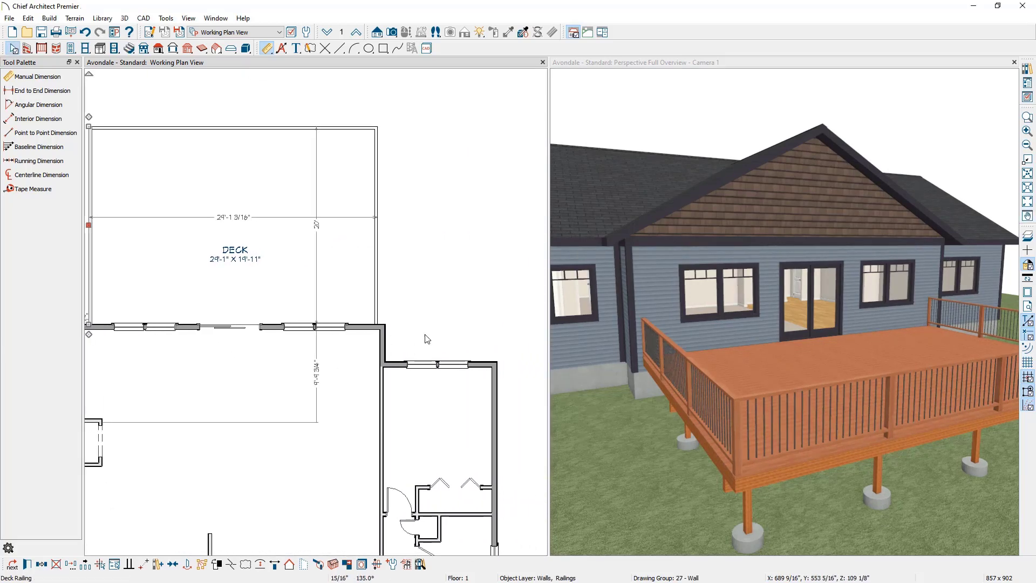
{"action": "scroll", "coordinate": [398, 333], "scroll_direction": "up", "scroll_amount": 4}
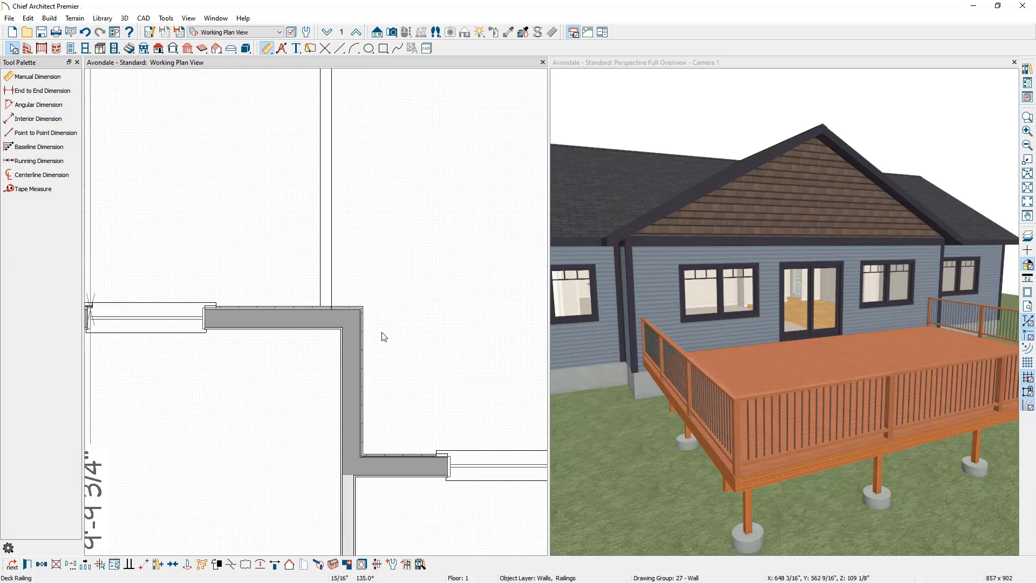
{"action": "left_click", "coordinate": [66, 95]}
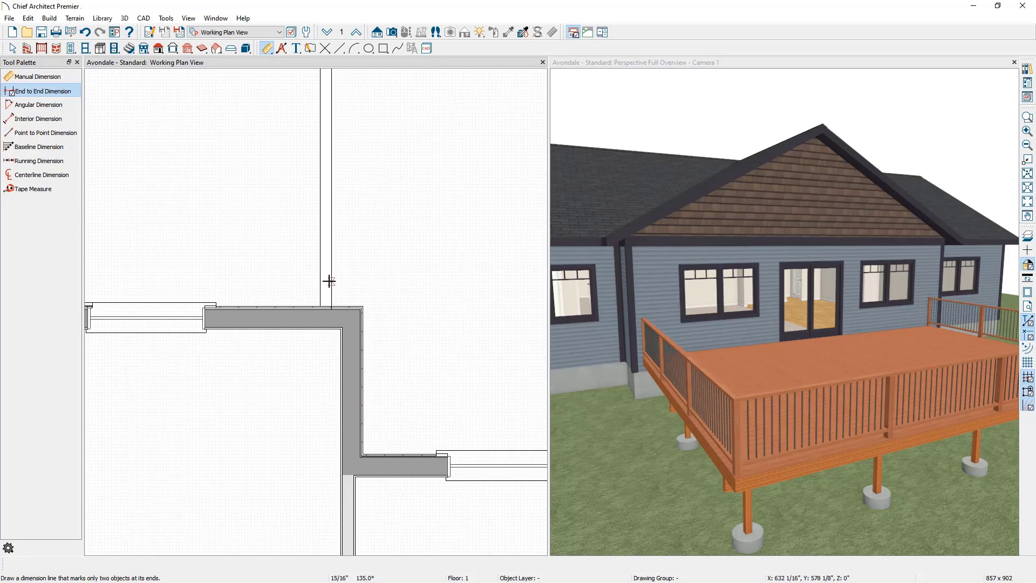
{"action": "left_click_drag", "start_coordinate": [335, 280], "coordinate": [384, 281]}
{"action": "scroll", "coordinate": [370, 294], "scroll_direction": "up", "scroll_amount": 2}
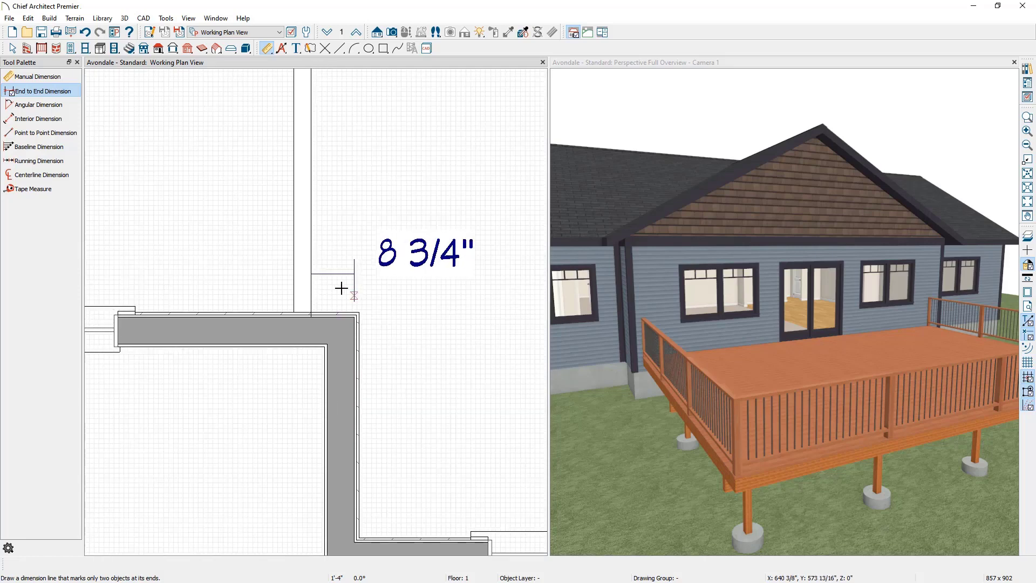
{"action": "left_click", "coordinate": [341, 273]}
{"action": "left_click_drag", "start_coordinate": [355, 317], "coordinate": [359, 318]}
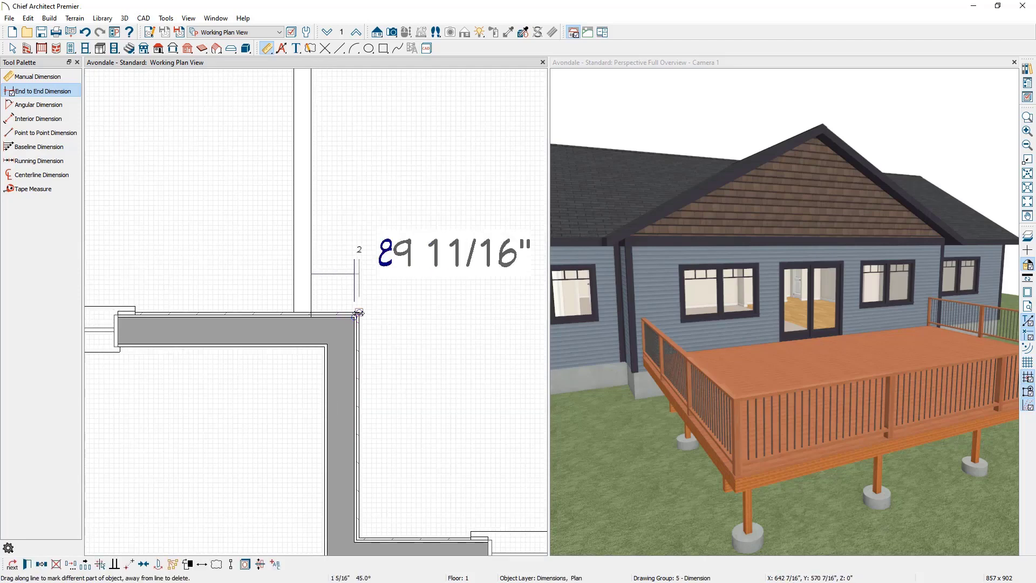
{"action": "key", "text": "Escape"}
{"action": "key", "text": "space"}
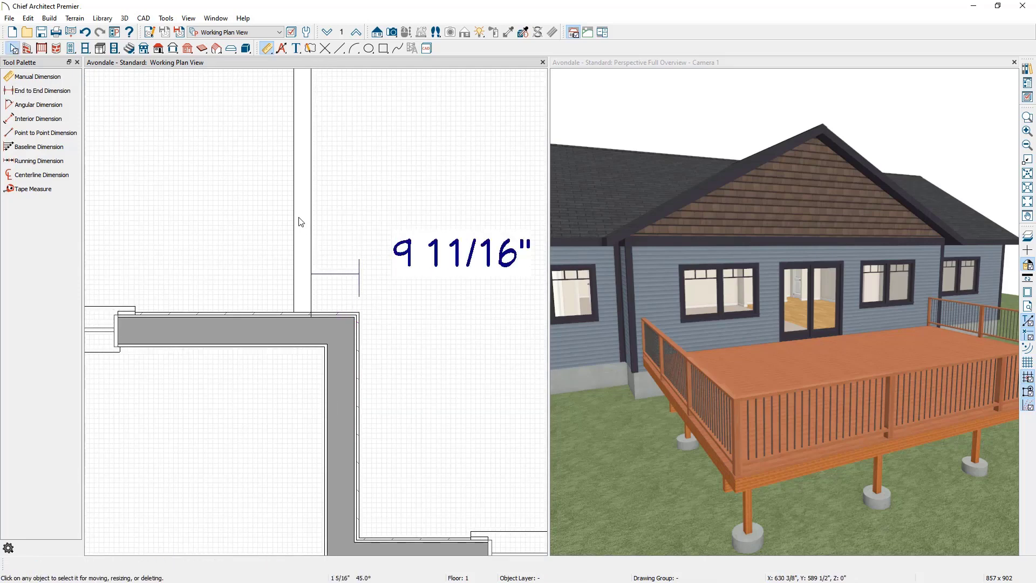
Set the right side railing's distance from the outer siding corner to 18 inches
{"action": "left_click", "coordinate": [301, 219]}
{"action": "left_click", "coordinate": [448, 254]}
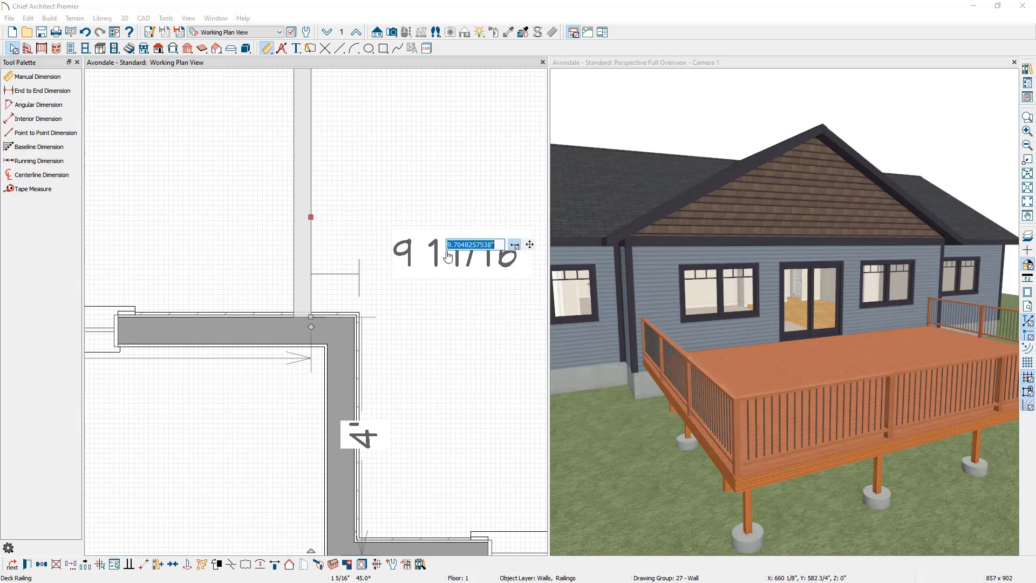
{"action": "type", "text": "18"}
{"action": "key", "text": "Return"}
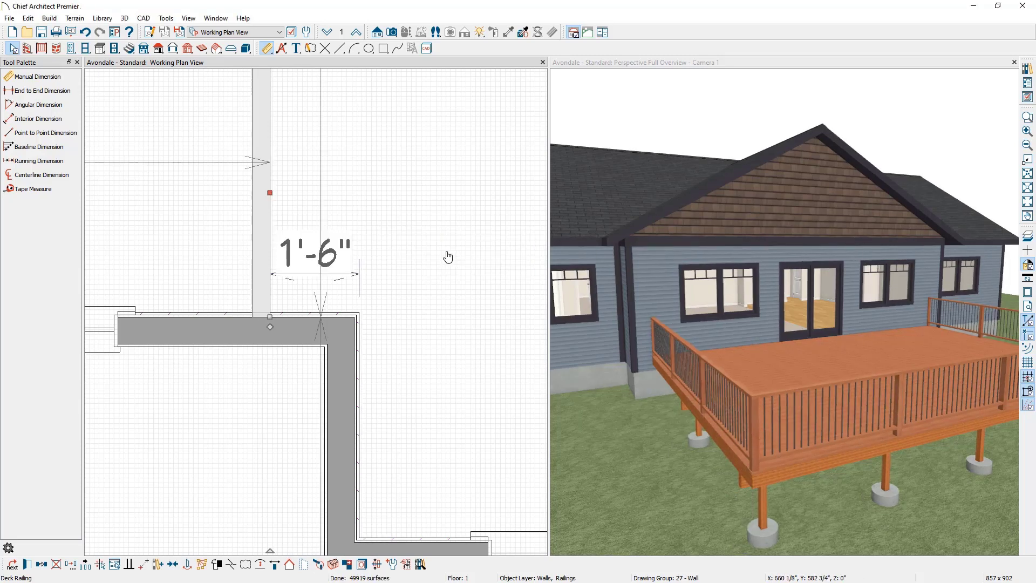
{"action": "scroll", "coordinate": [448, 257], "scroll_direction": "down", "scroll_amount": 5}
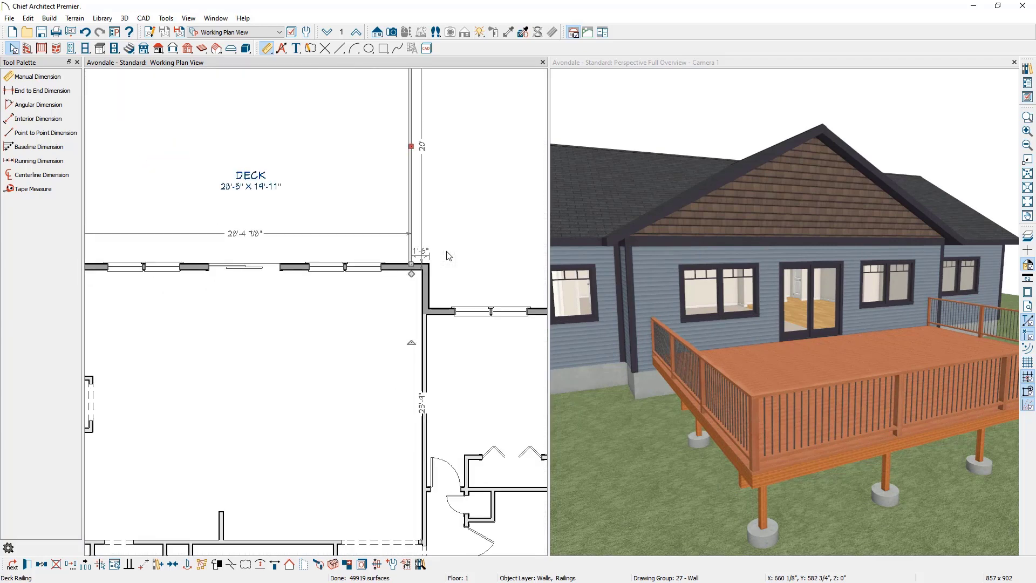
{"action": "left_click", "coordinate": [464, 232]}
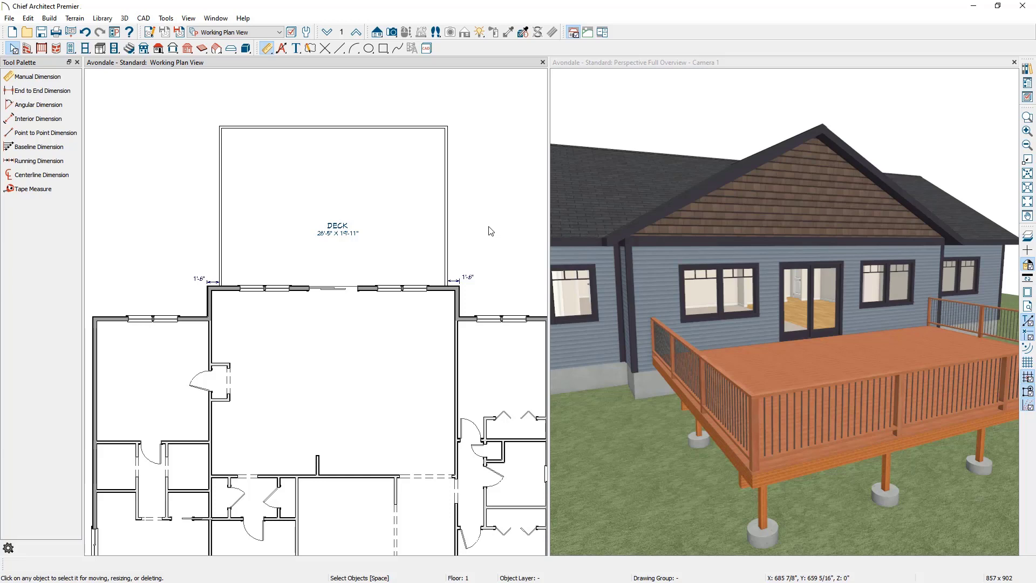
Break the outer deck railing into two equal segments at its midpoint
{"action": "left_click", "coordinate": [400, 129]}
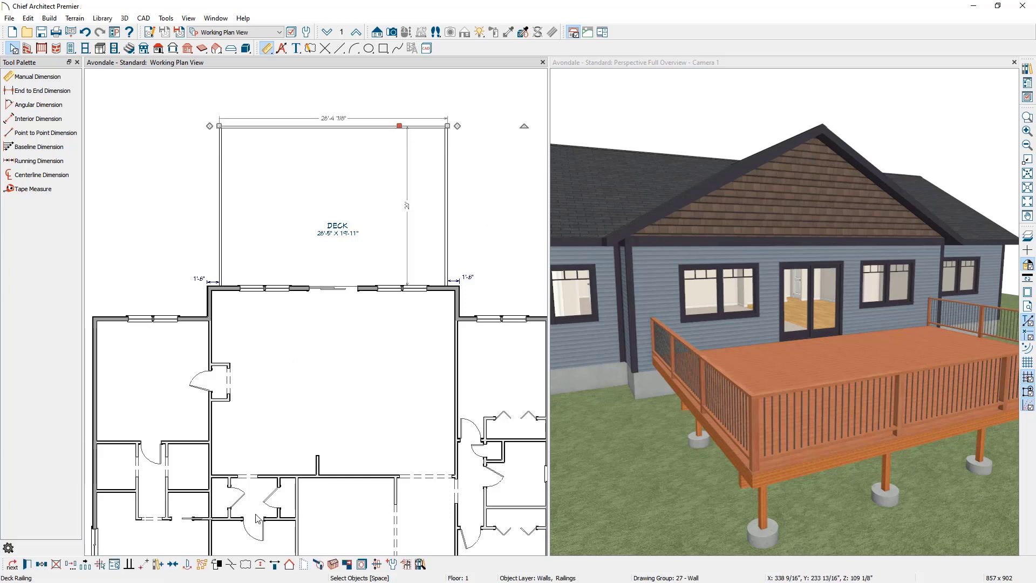
{"action": "left_click", "coordinate": [236, 566]}
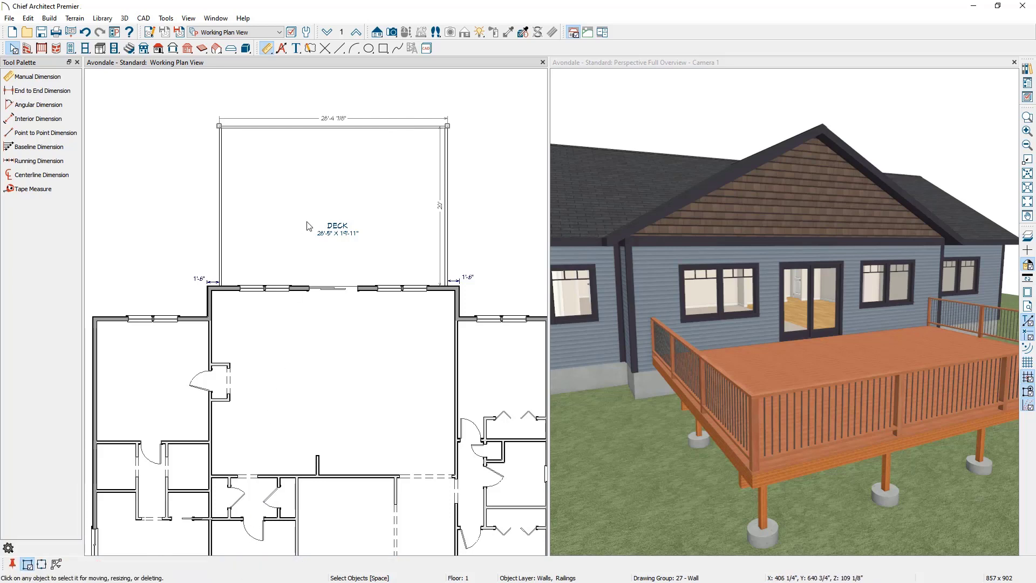
{"action": "left_click", "coordinate": [333, 128]}
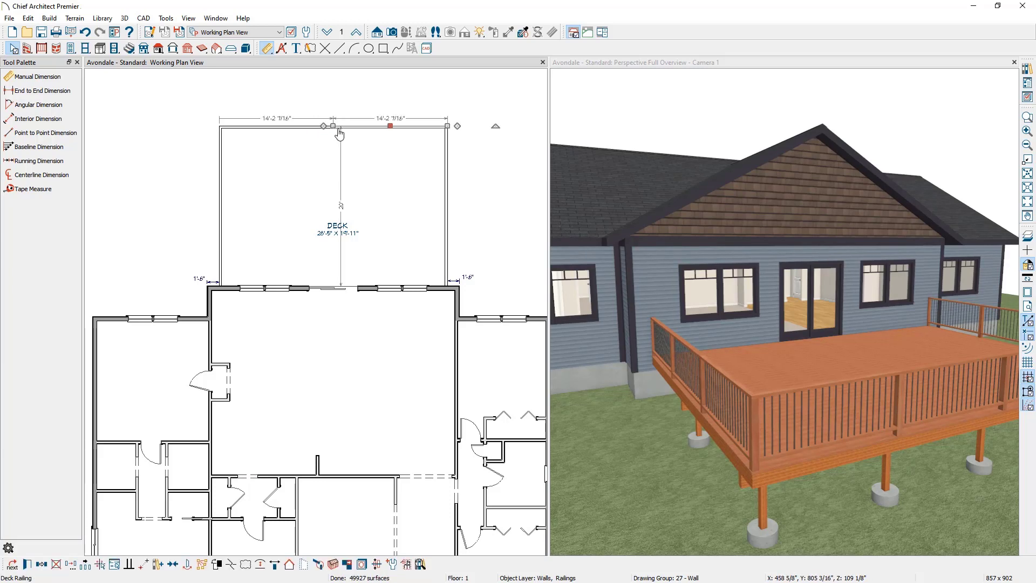
Move the left outer railing segment to 15 feet from the house and connect it to the right segment with a perpendicular railing
{"action": "scroll", "coordinate": [347, 134], "scroll_direction": "up", "scroll_amount": 2}
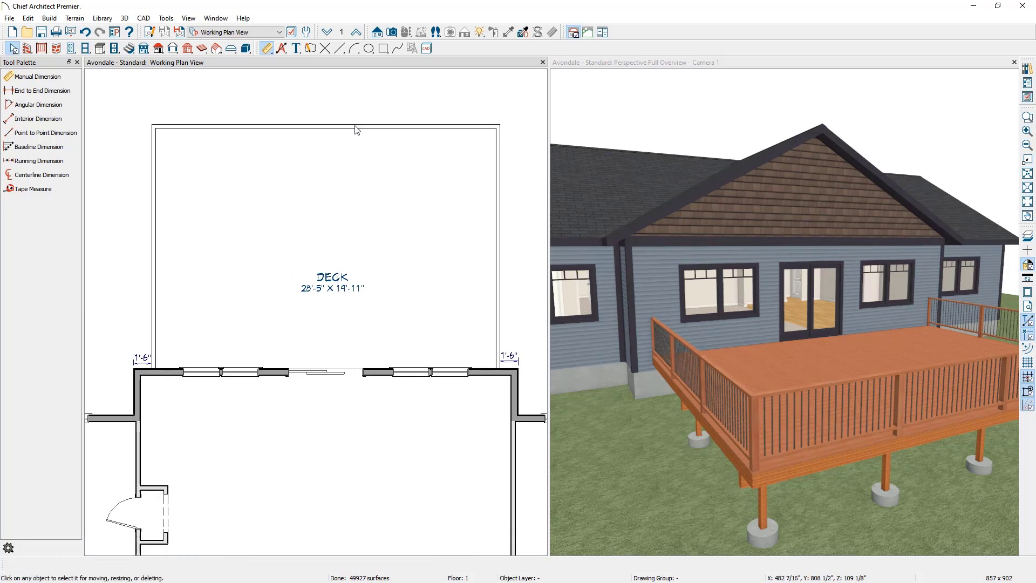
{"action": "left_click", "coordinate": [284, 132]}
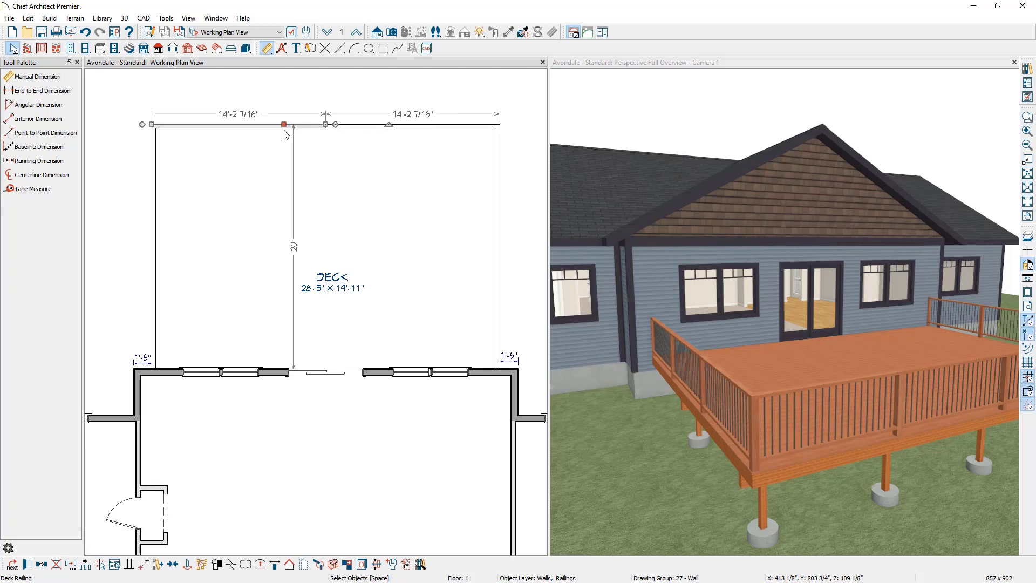
{"action": "left_click", "coordinate": [295, 251]}
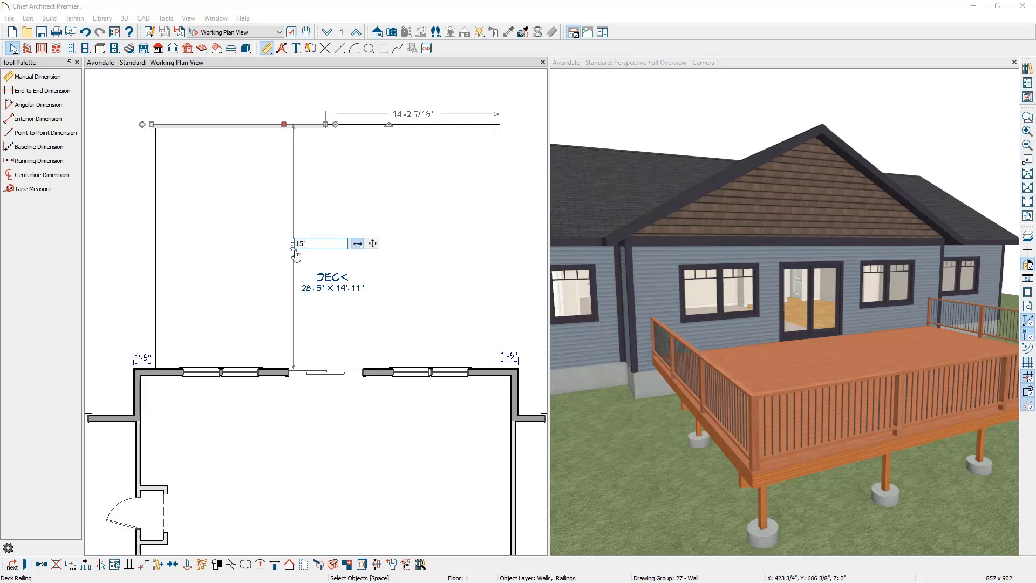
{"action": "key", "text": "Escape"}
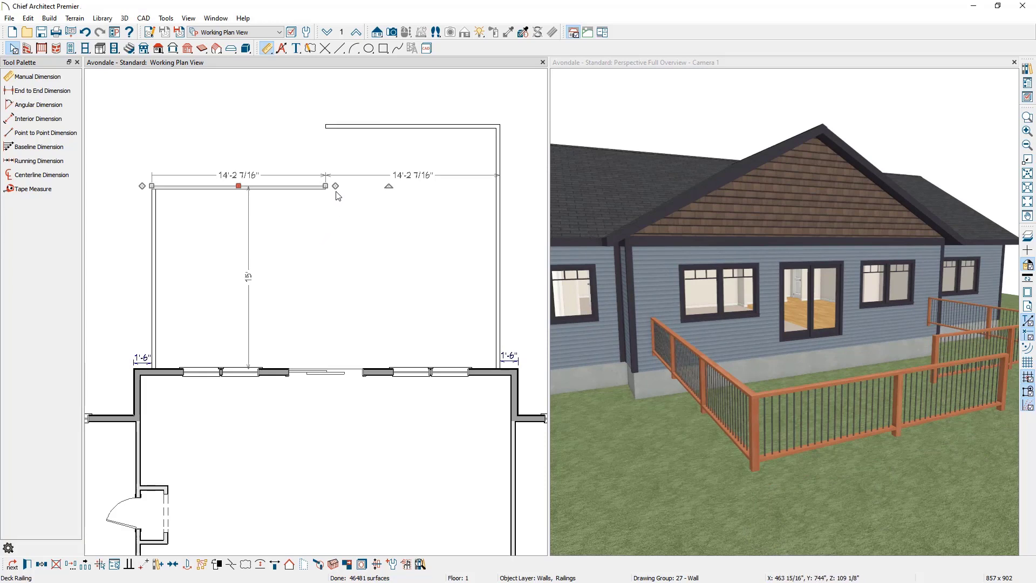
{"action": "left_click_drag", "start_coordinate": [336, 186], "coordinate": [327, 133]}
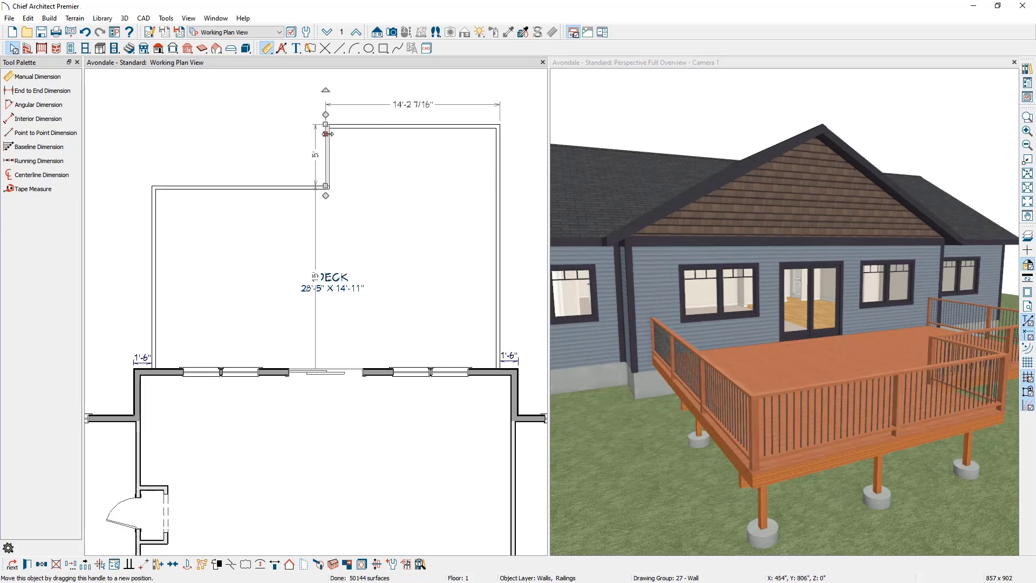
{"action": "left_click_drag", "start_coordinate": [730, 277], "coordinate": [796, 325]}
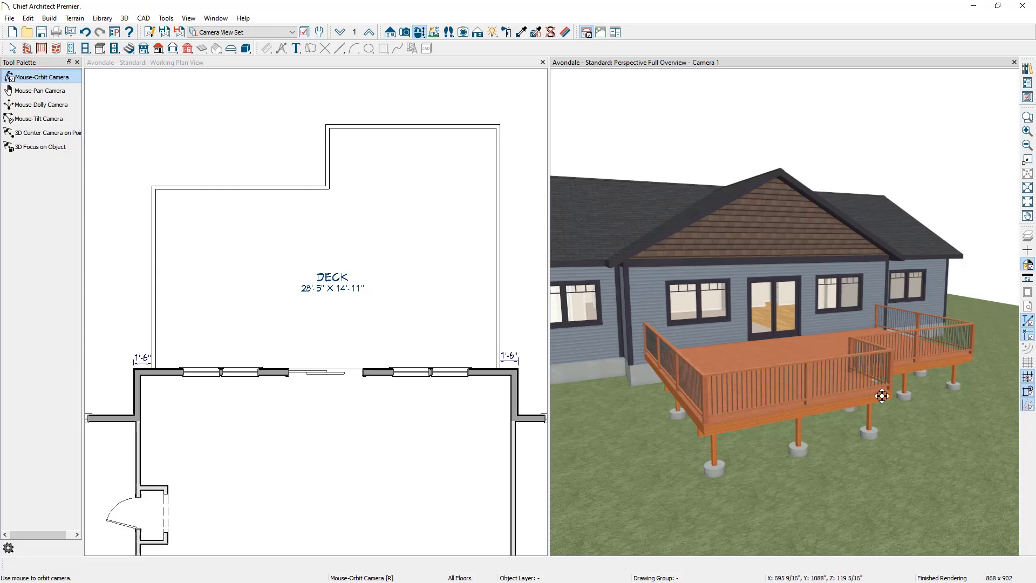
Convert the right outer railing segment to an arc and bulge it outward into a near-semicircular curve
{"action": "left_click", "coordinate": [456, 126]}
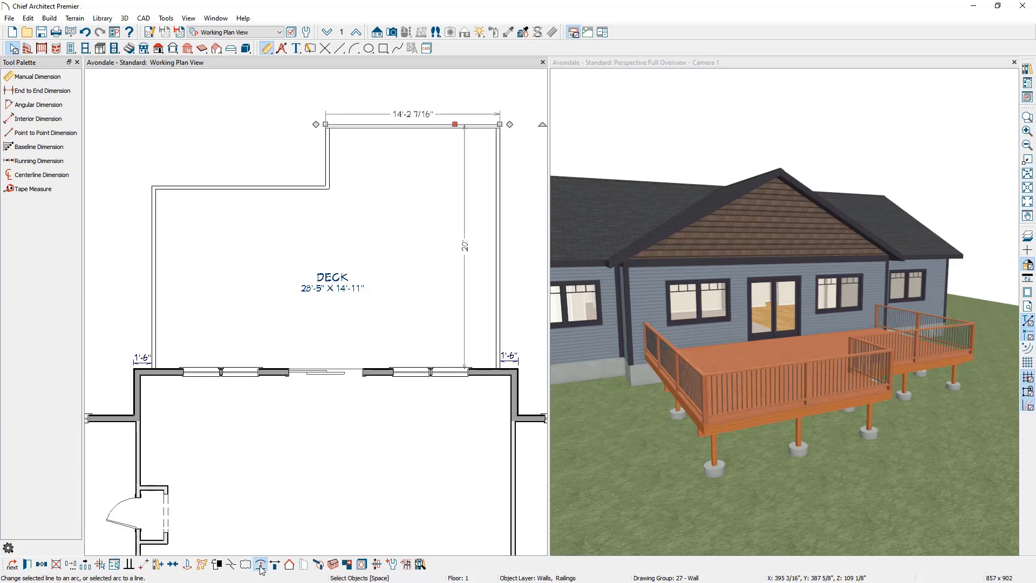
{"action": "left_click", "coordinate": [261, 564]}
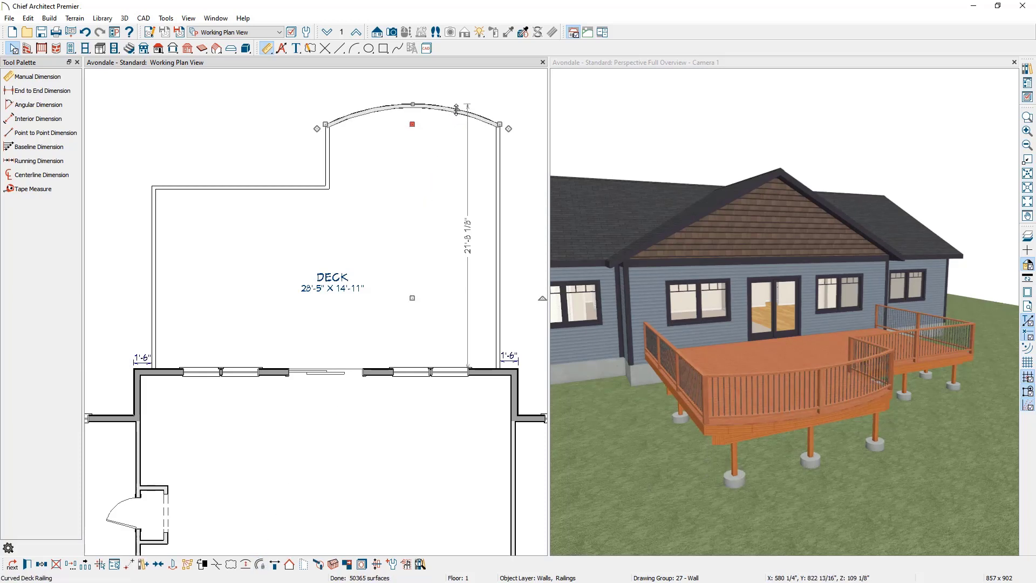
{"action": "left_click_drag", "start_coordinate": [458, 110], "coordinate": [455, 75]}
{"action": "left_click_drag", "start_coordinate": [431, 121], "coordinate": [431, 123]}
{"action": "middle_click_drag", "start_coordinate": [428, 139], "coordinate": [428, 181]}
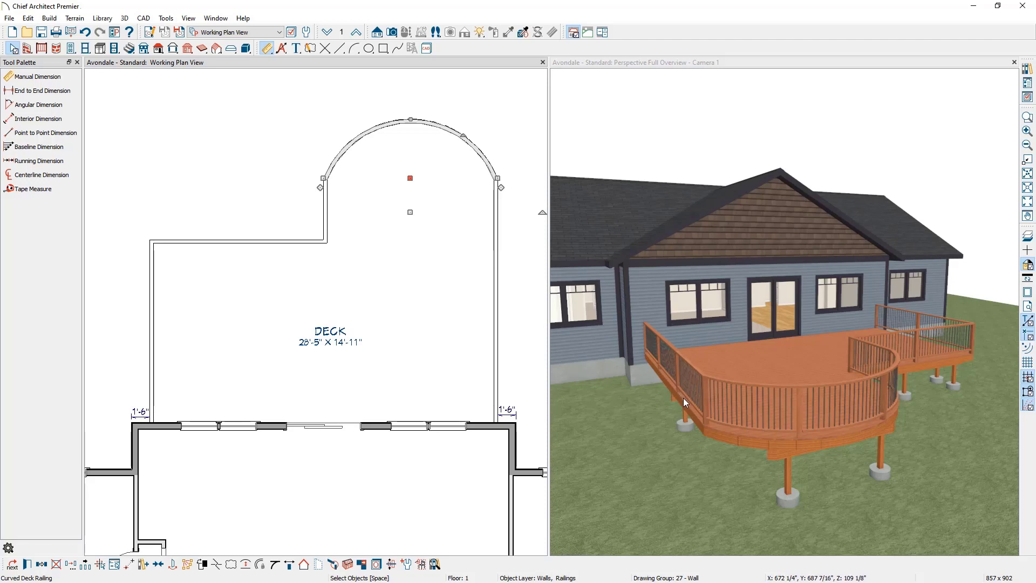
Try making the deck's right side railing invisible and undo the change
{"action": "left_click", "coordinate": [499, 320]}
{"action": "left_click", "coordinate": [497, 319]}
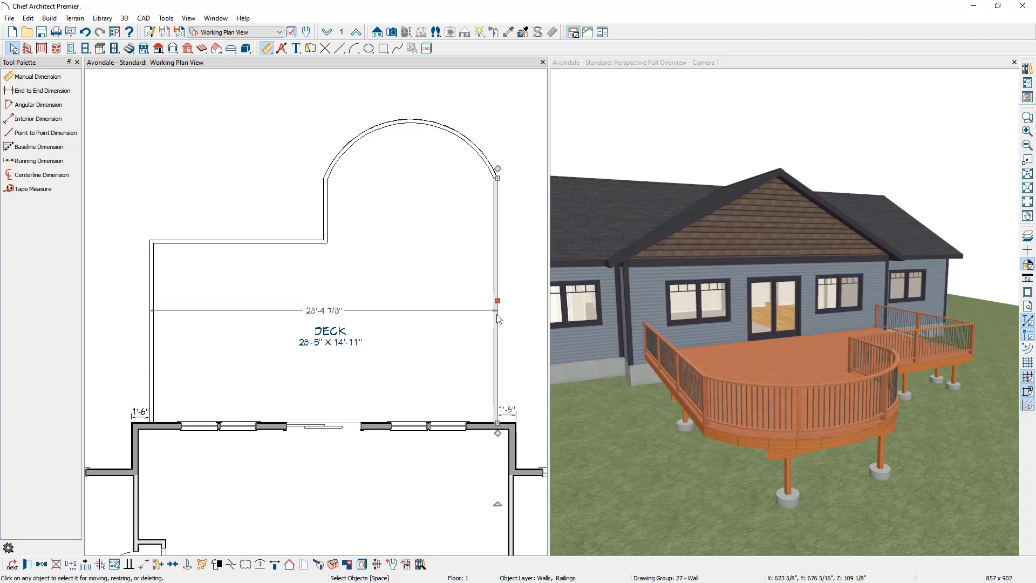
{"action": "left_click", "coordinate": [306, 565]}
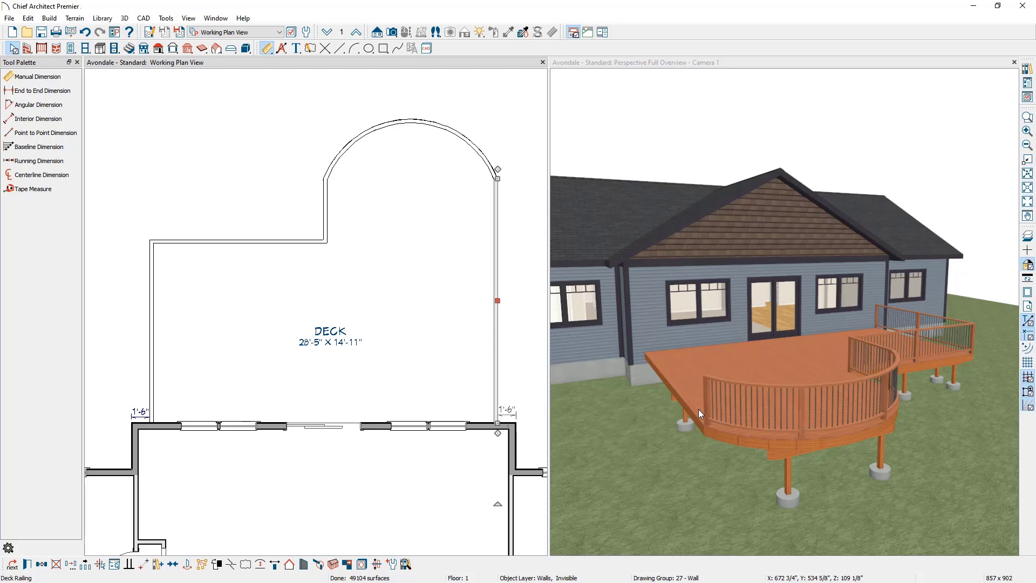
{"action": "left_click", "coordinate": [85, 34]}
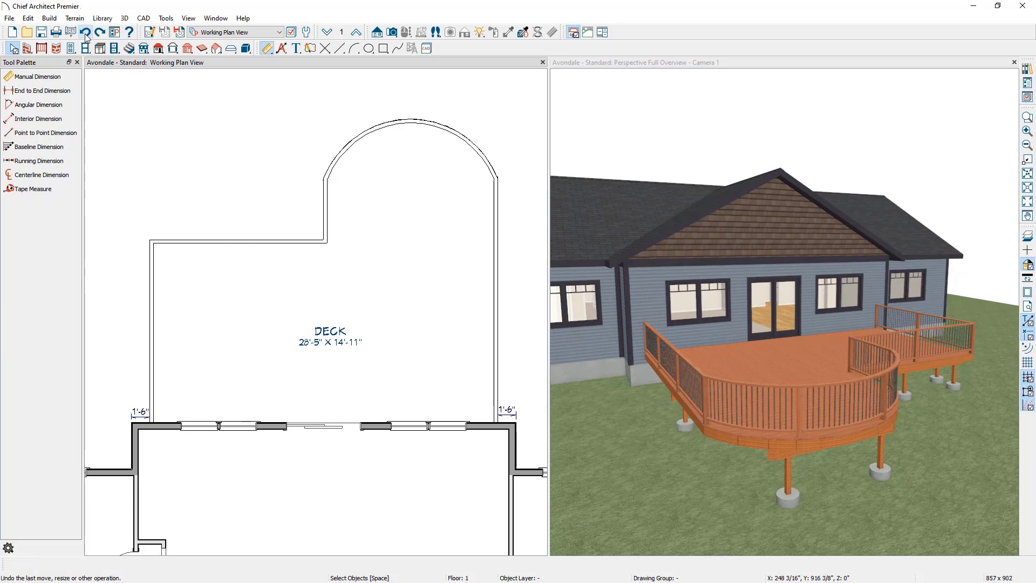
Place straight stairs descending from the left outer railing of the deck
{"action": "left_click", "coordinate": [129, 49]}
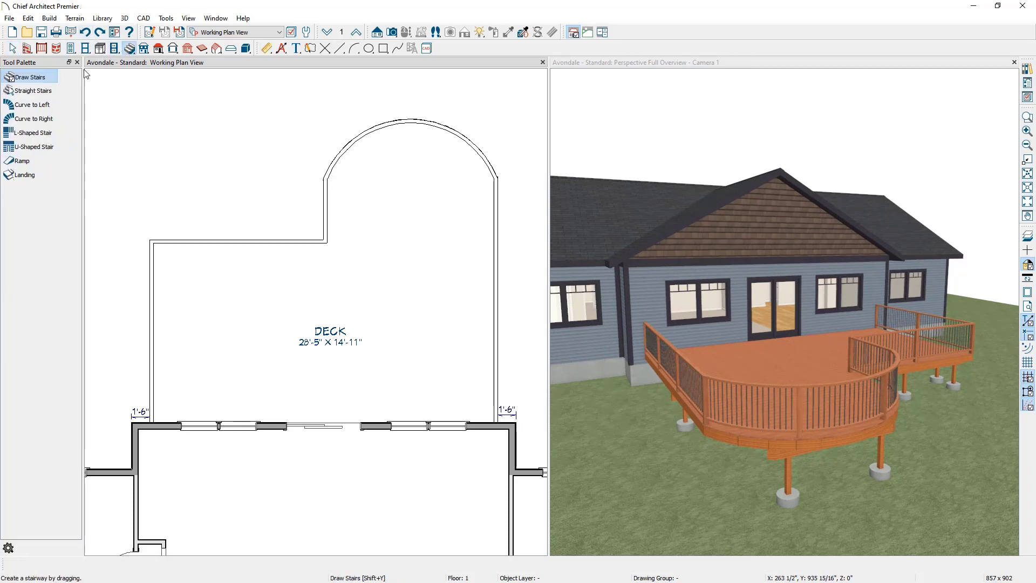
{"action": "left_click", "coordinate": [56, 92]}
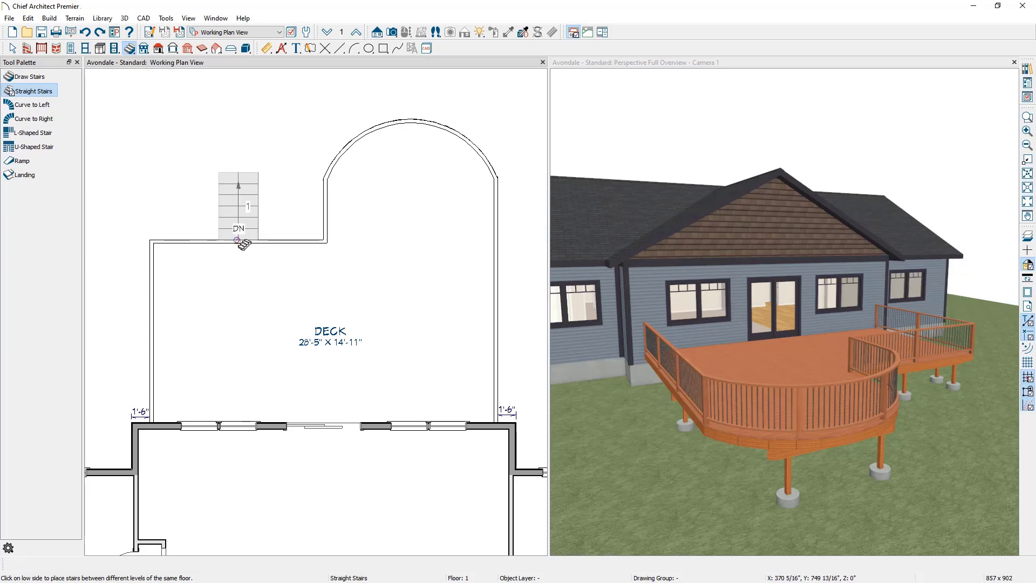
{"action": "left_click", "coordinate": [237, 239]}
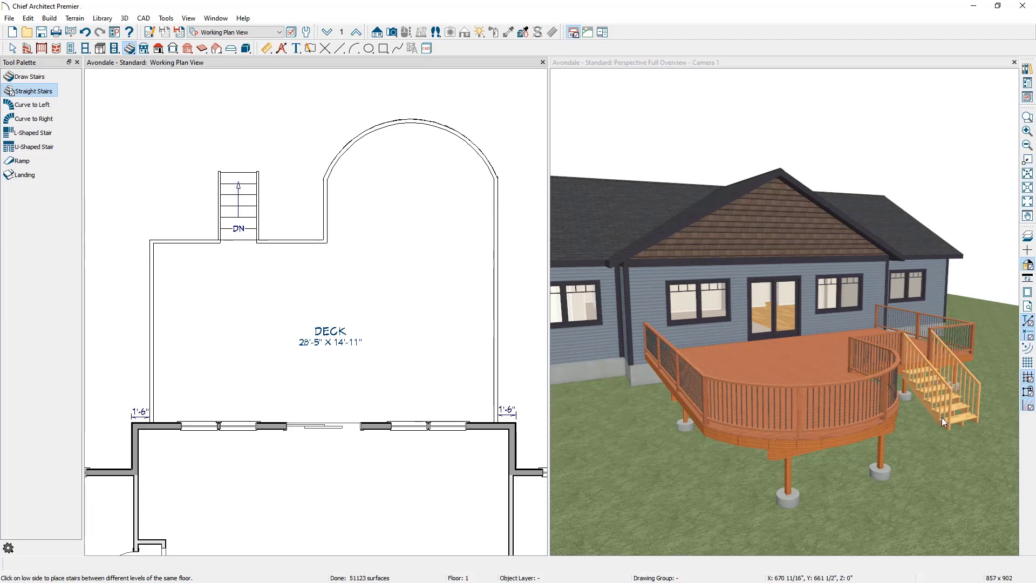
Examine the deck staircase's general specification, including its length, width and riser settings, without changing anything
{"action": "left_click", "coordinate": [250, 213]}
{"action": "double_click", "coordinate": [250, 214]}
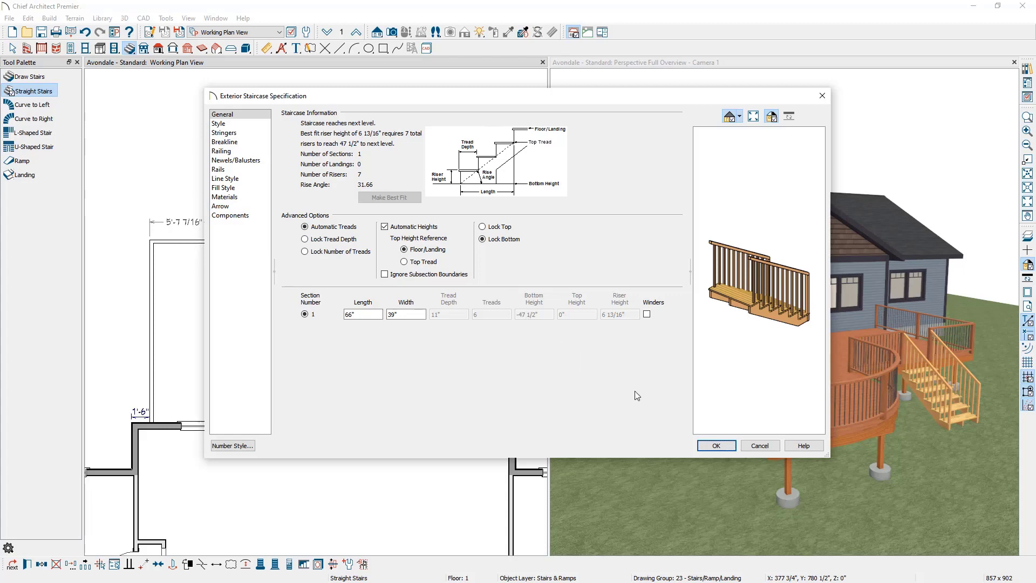
{"action": "left_click", "coordinate": [746, 445]}
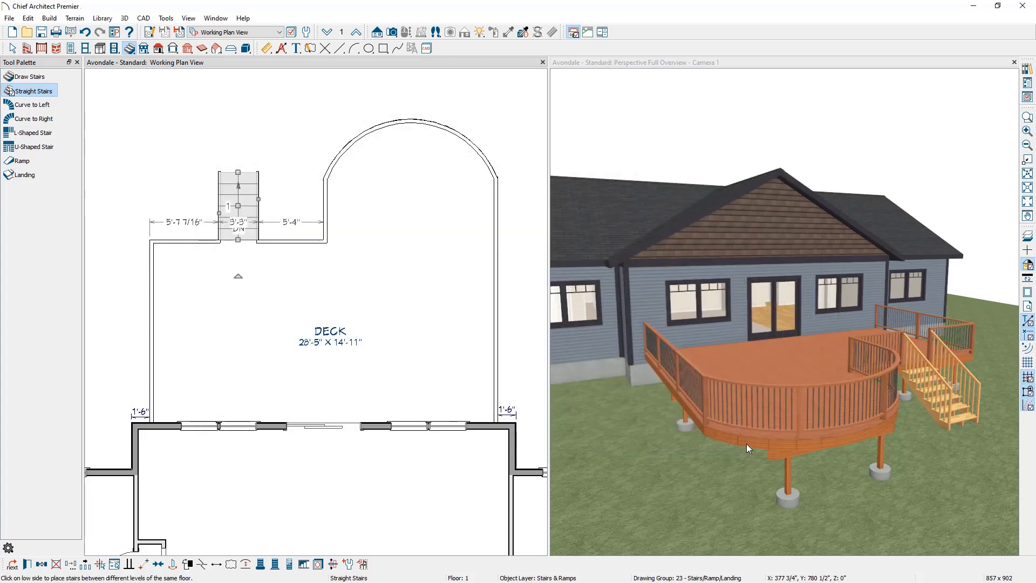
{"action": "key", "text": "space"}
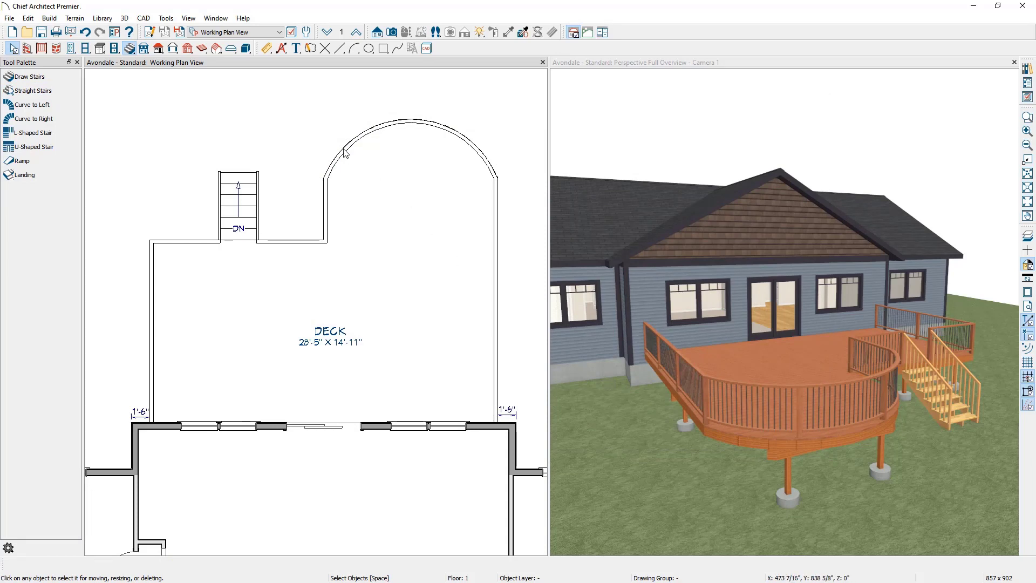
Switch the plan to the Framing, Floor Plan View and go down to Floor 0
{"action": "left_click", "coordinate": [265, 37]}
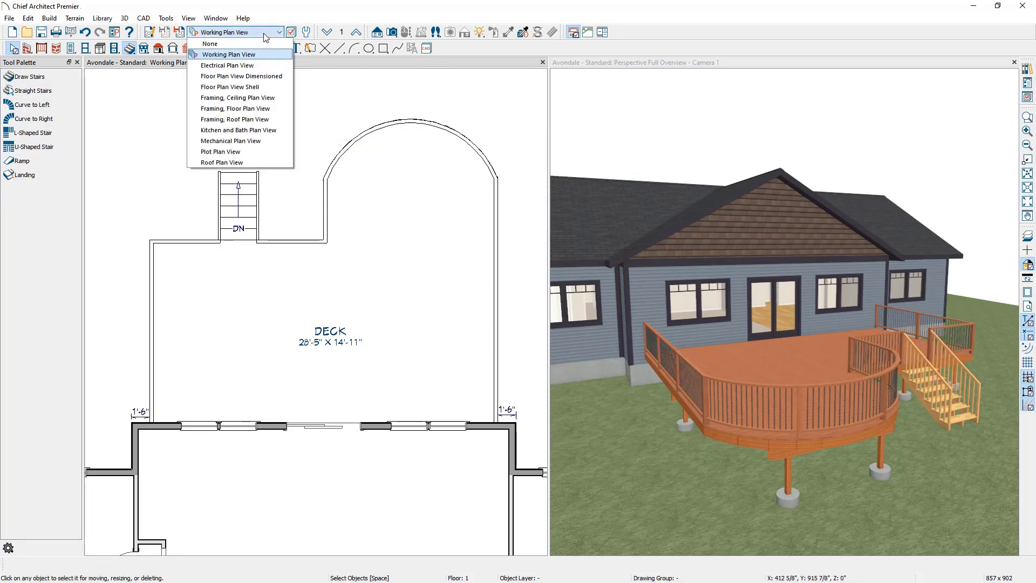
{"action": "key", "text": "Escape"}
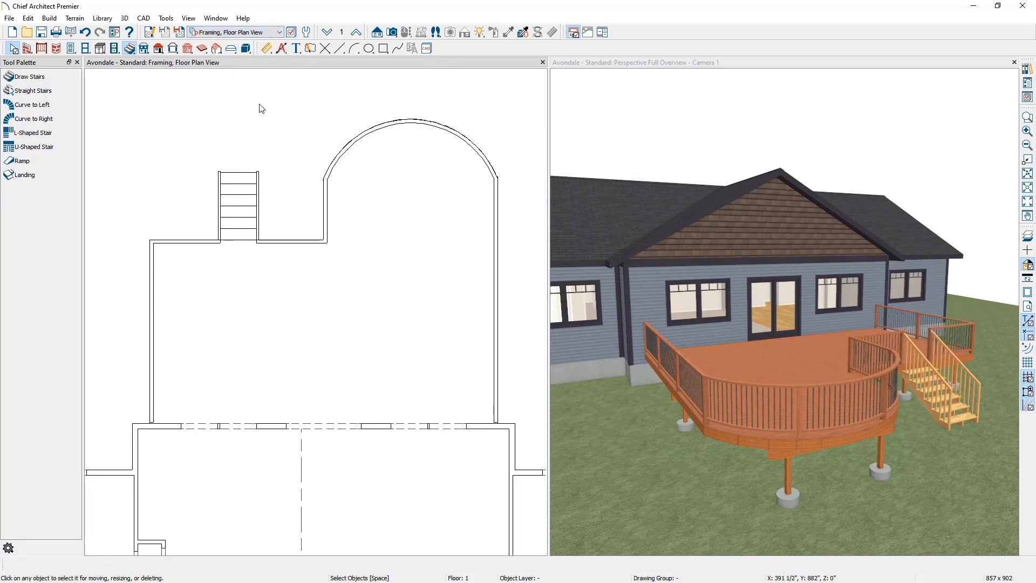
{"action": "left_click", "coordinate": [326, 34]}
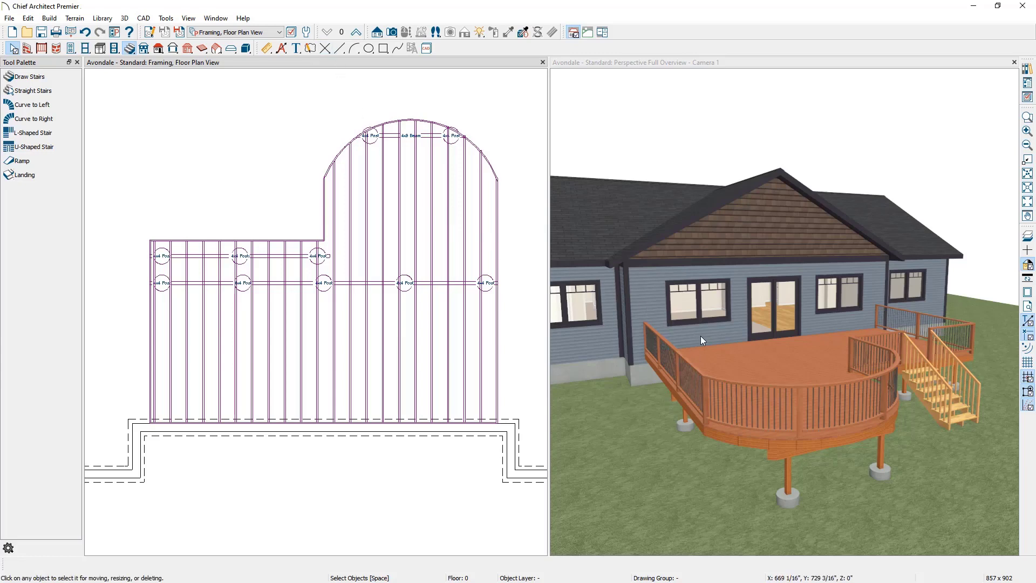
Reduce the on-center beam spacing in the deck room's support settings
{"action": "left_click", "coordinate": [743, 365]}
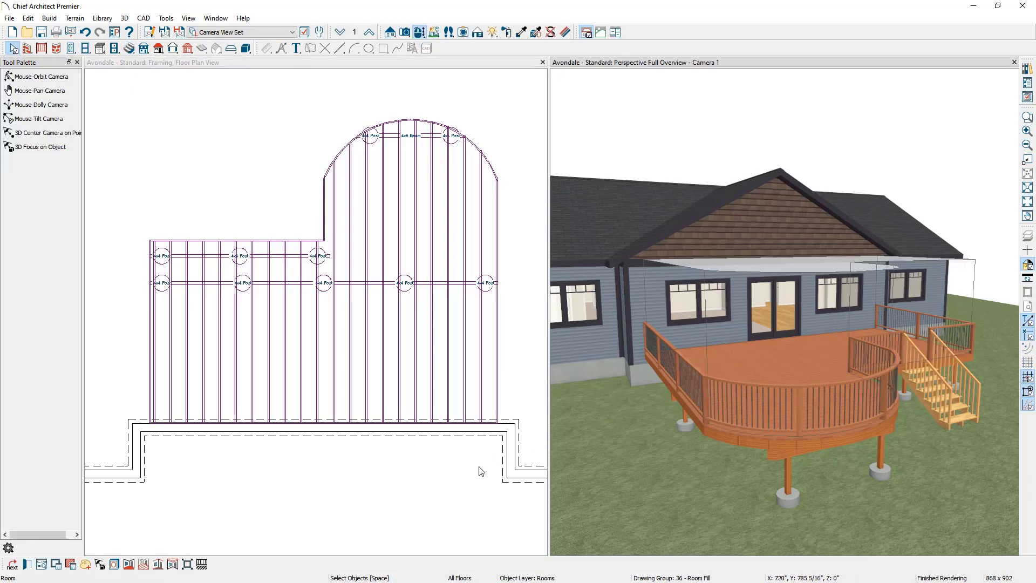
{"action": "left_click", "coordinate": [26, 565]}
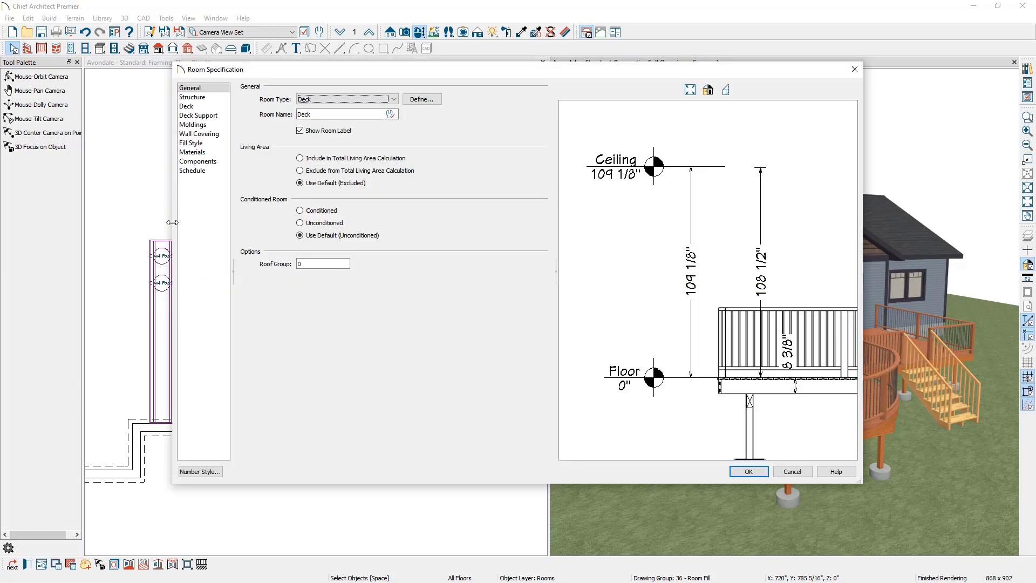
{"action": "left_click", "coordinate": [217, 116]}
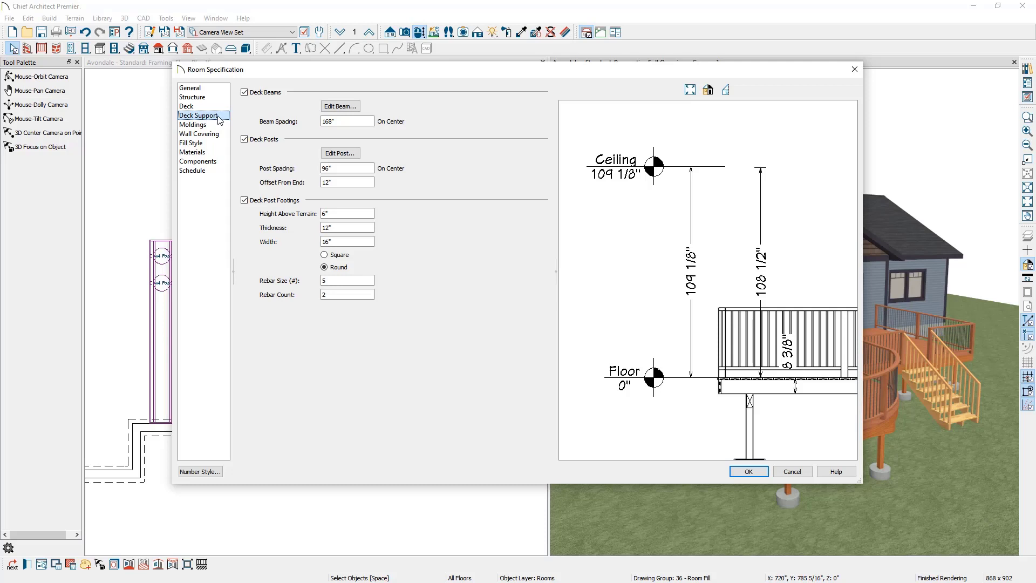
{"action": "left_click", "coordinate": [342, 120]}
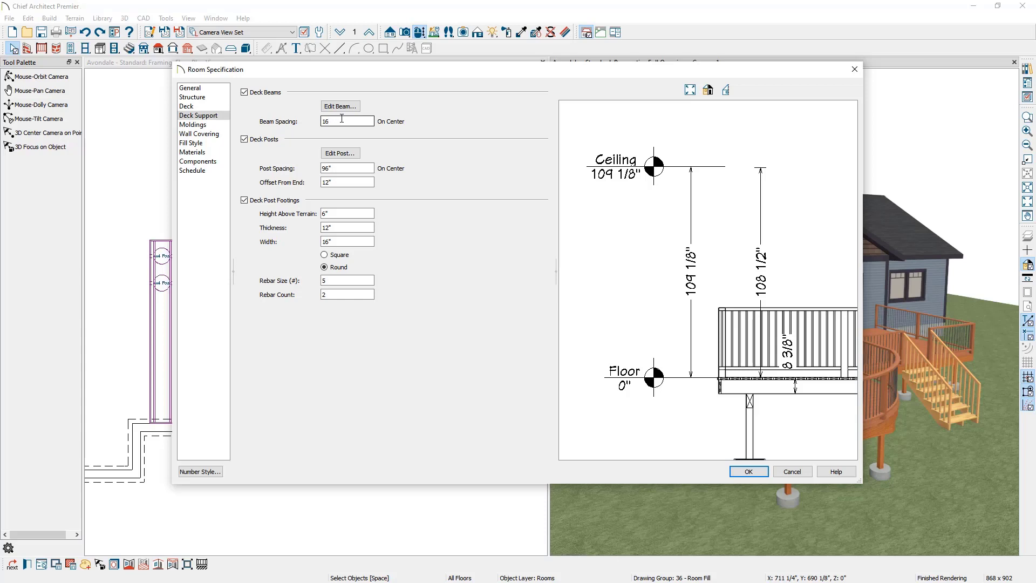
{"action": "key", "text": "BackSpace"}
{"action": "left_click", "coordinate": [748, 471]}
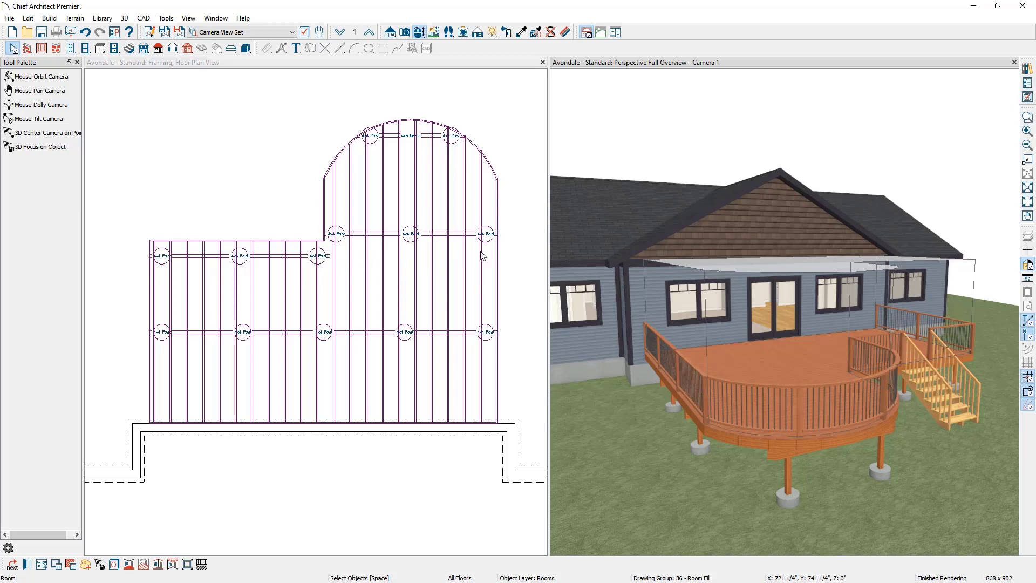
Delete the middle beam beneath the curved deck section, agreeing to turn off Automatic Deck Framing
{"action": "left_click", "coordinate": [457, 235]}
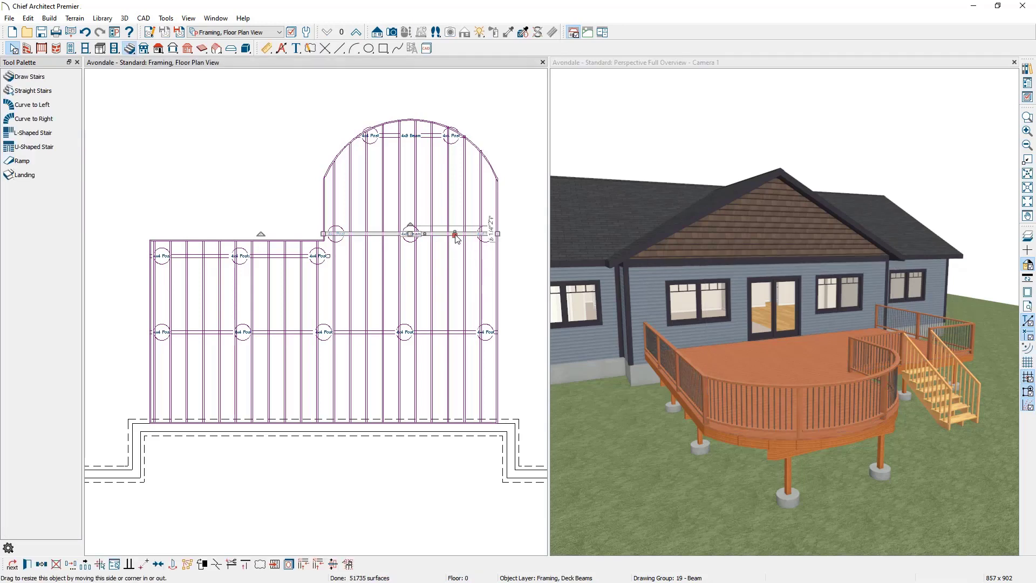
{"action": "left_click", "coordinate": [456, 236]}
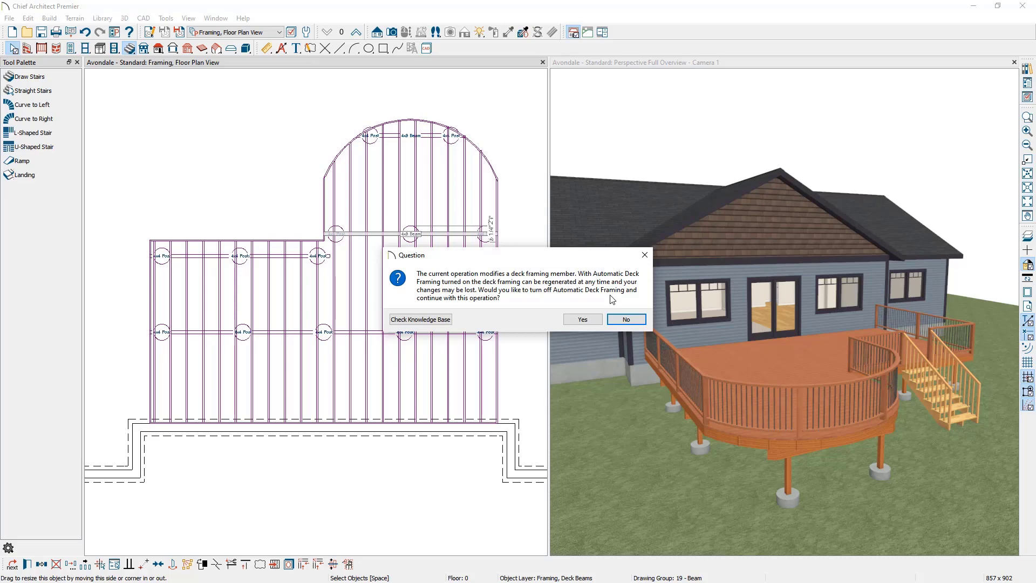
{"action": "left_click", "coordinate": [582, 319]}
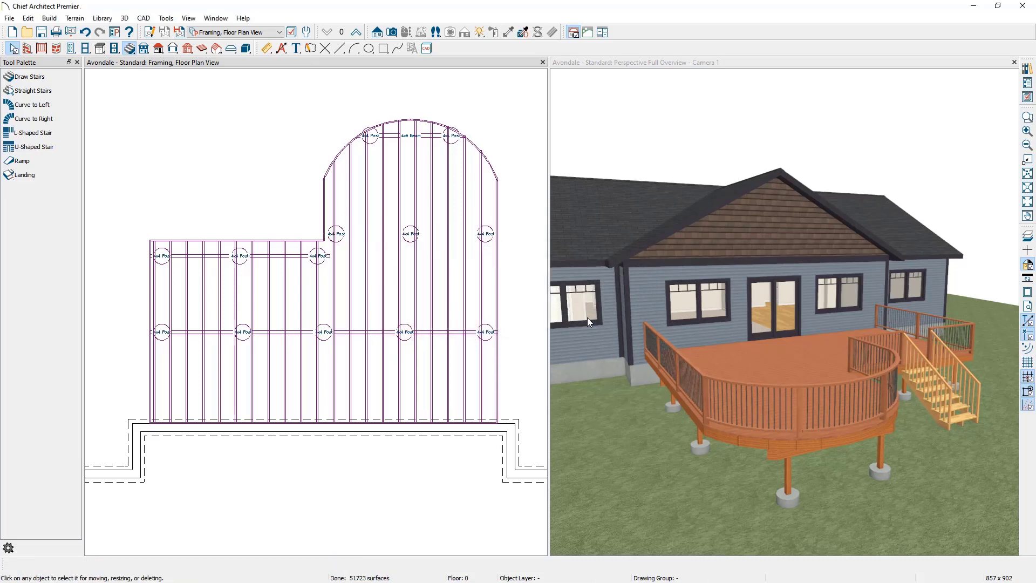
Delete the row of three 4x4 posts and footings left where the curved section's middle beam was
{"action": "scroll", "coordinate": [472, 248], "scroll_direction": "up", "scroll_amount": 1}
{"action": "scroll", "coordinate": [473, 249], "scroll_direction": "up", "scroll_amount": 1}
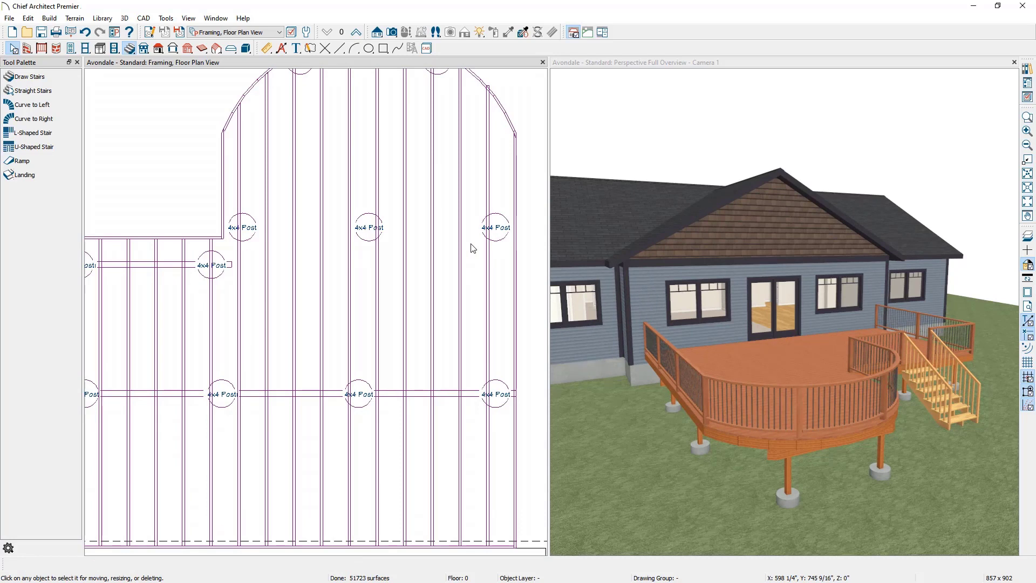
{"action": "left_click_drag", "start_coordinate": [504, 208], "coordinate": [346, 247]}
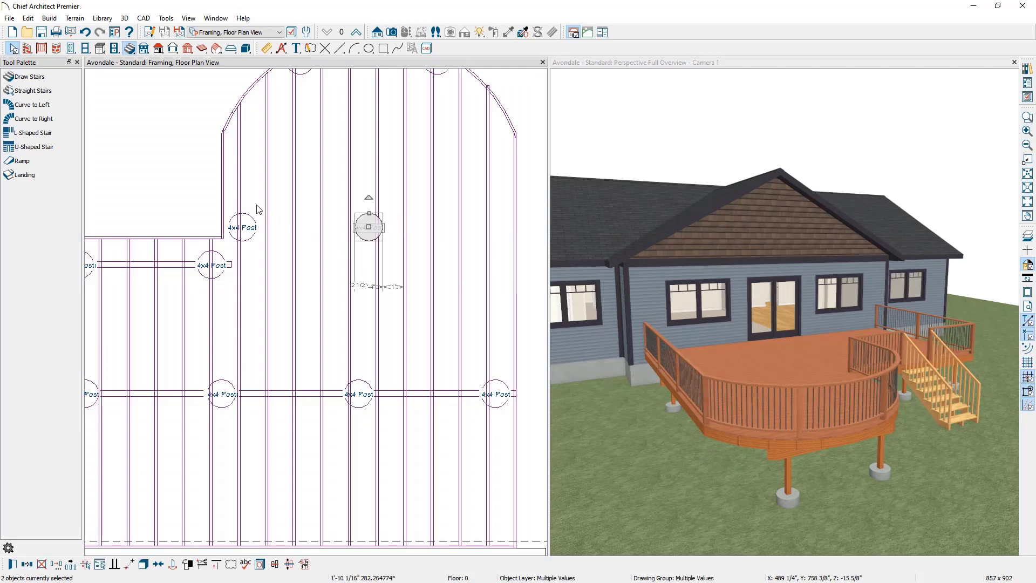
{"action": "key", "text": "Delete"}
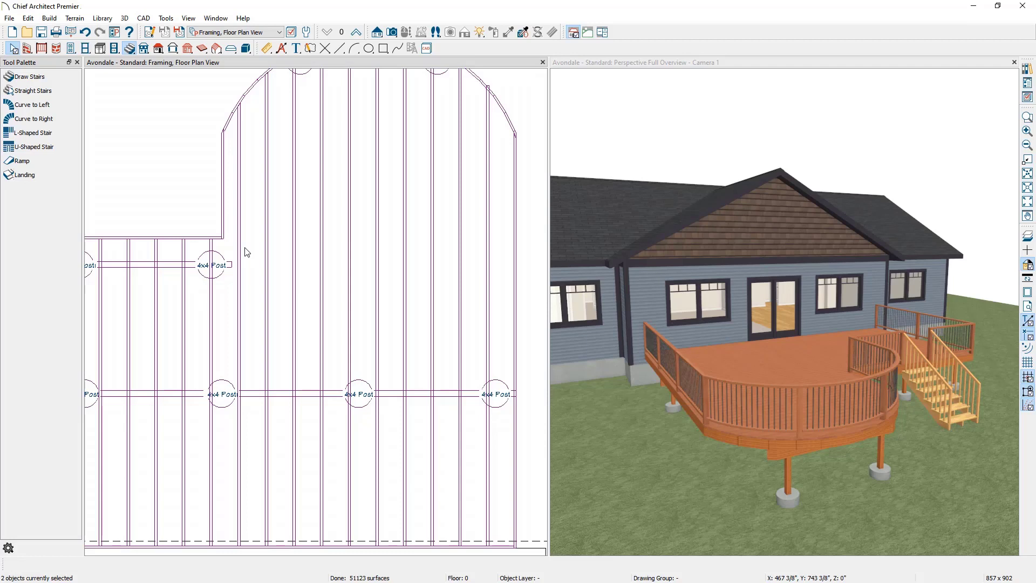
Extend the outer beam of the shorter left deck section across to the deck's right edge
{"action": "left_click", "coordinate": [179, 264]}
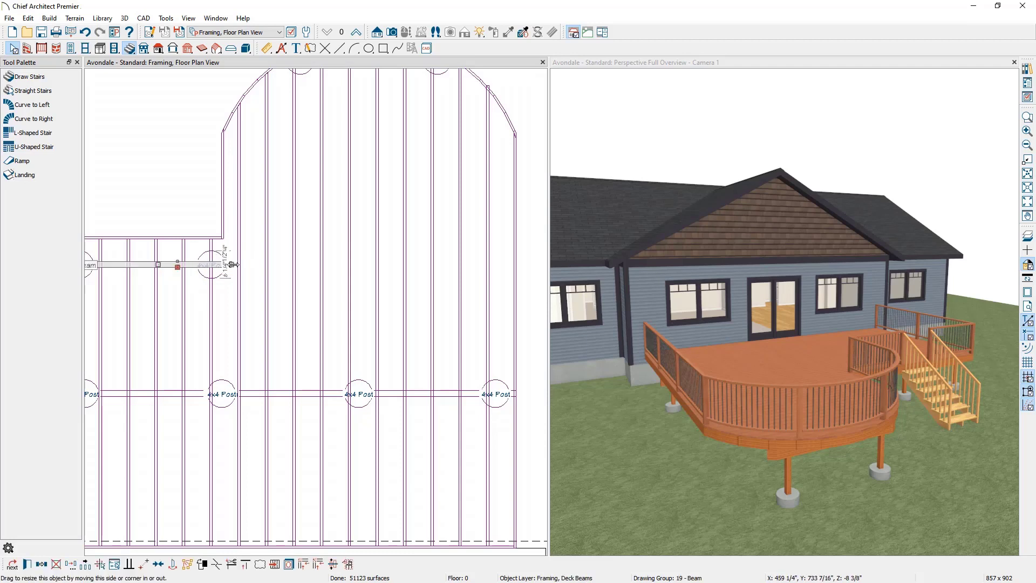
{"action": "left_click_drag", "start_coordinate": [232, 264], "coordinate": [513, 265]}
{"action": "key", "text": "Escape"}
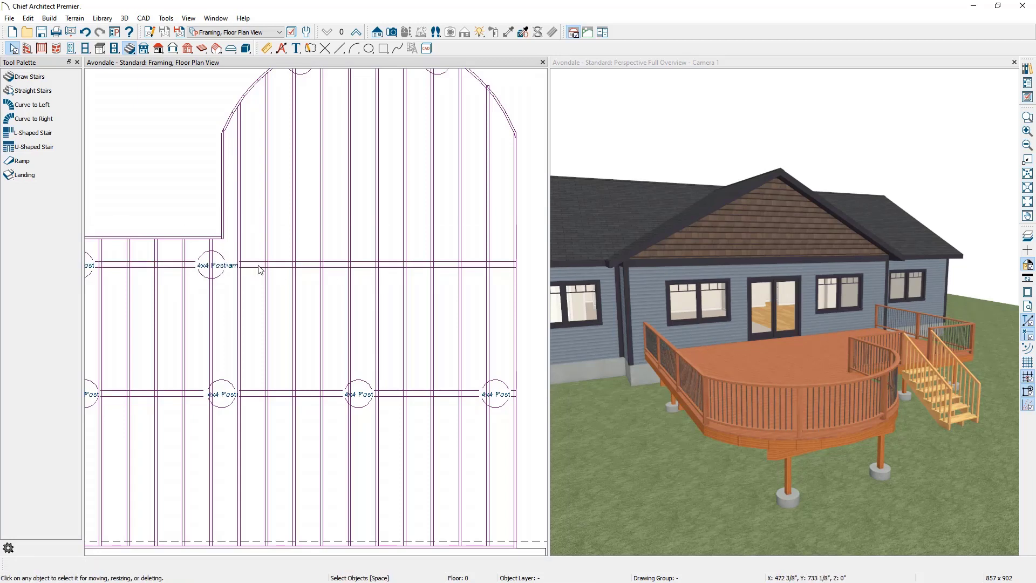
{"action": "scroll", "coordinate": [341, 269], "scroll_direction": "down", "scroll_amount": 4}
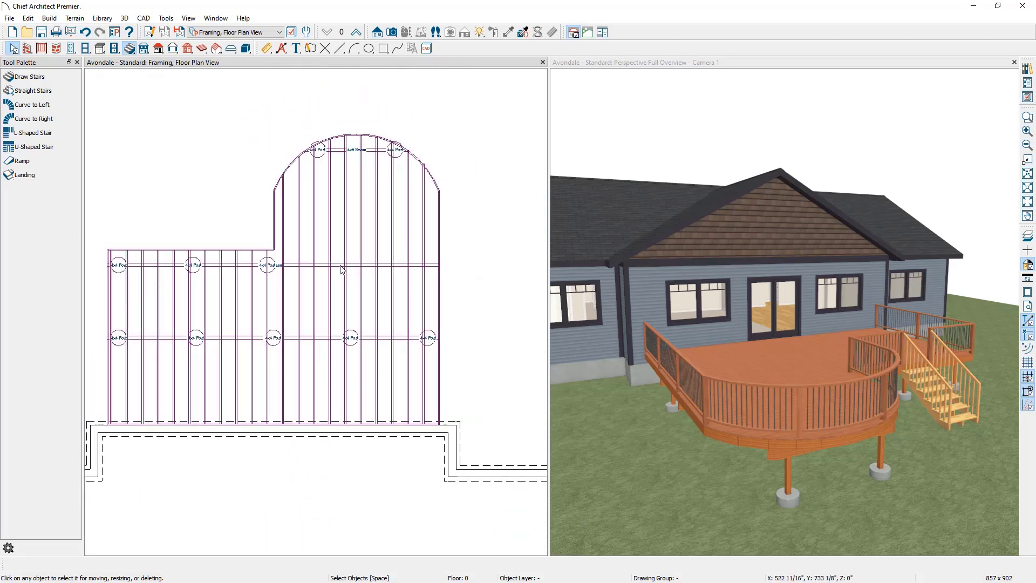
Delete the three 4x4 posts under the outer beam of the shorter left deck section as one group
{"action": "middle_click_drag", "start_coordinate": [356, 272], "coordinate": [358, 276]}
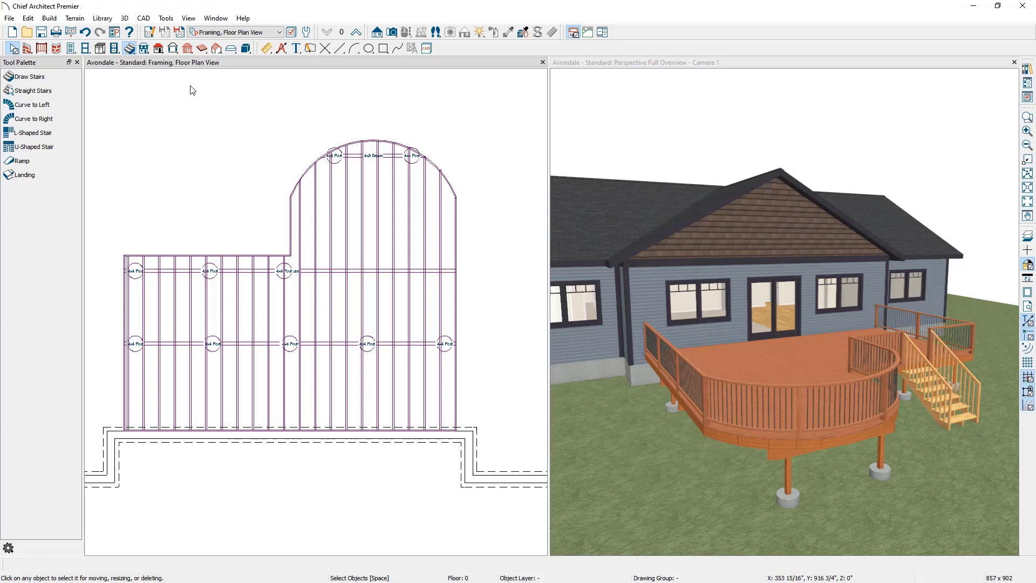
{"action": "left_click", "coordinate": [188, 48]}
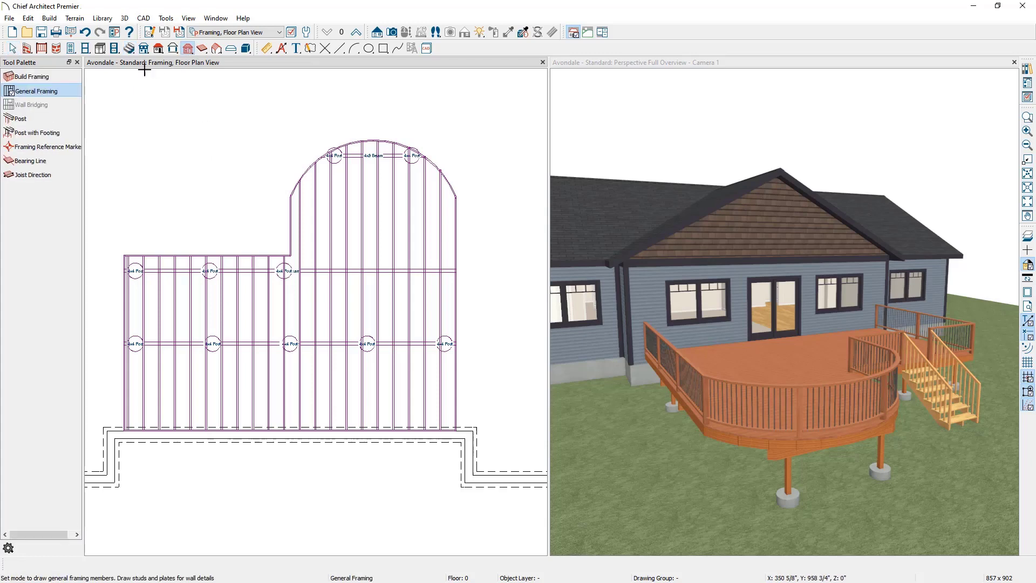
{"action": "left_click", "coordinate": [65, 120]}
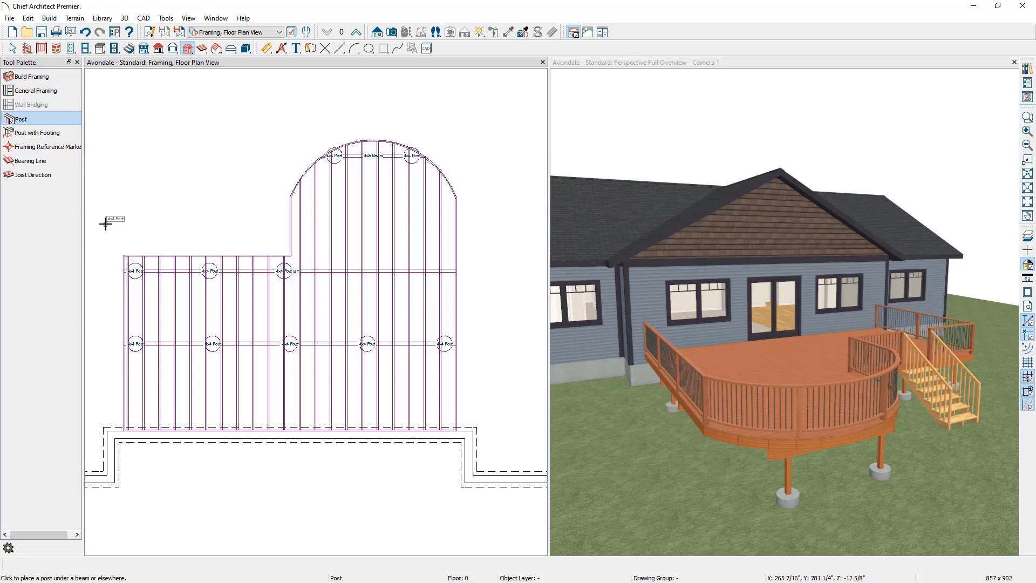
{"action": "left_click_drag", "start_coordinate": [106, 224], "coordinate": [313, 292]}
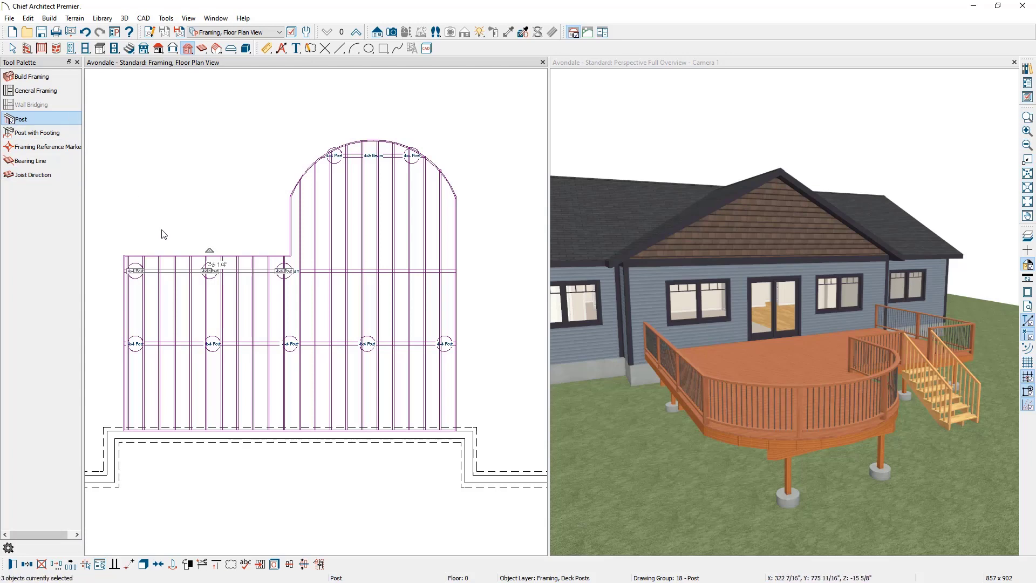
{"action": "key", "text": "Delete"}
{"action": "key", "text": "space"}
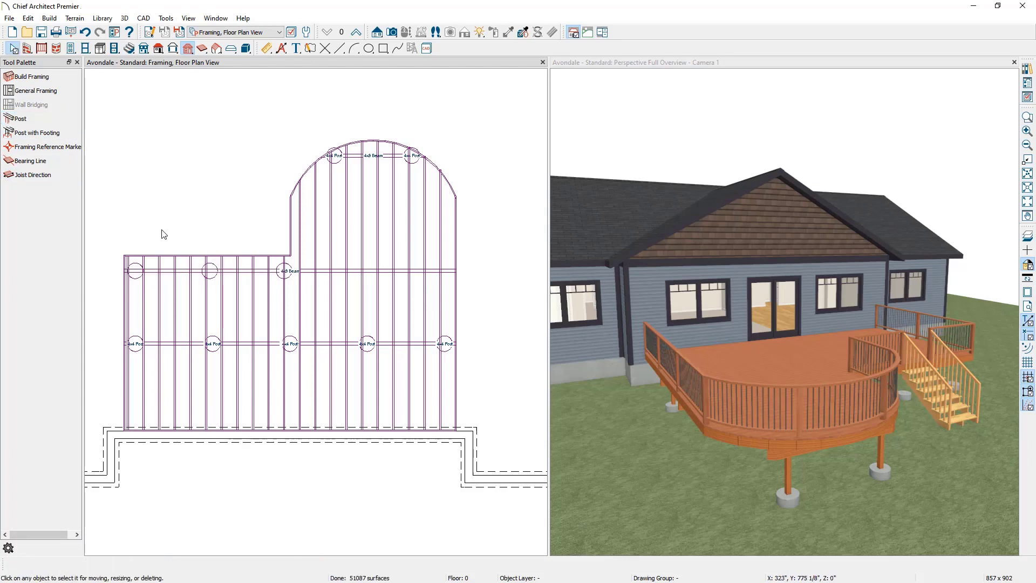
Delete the three round footings remaining along the outer beam of the shorter left deck section
{"action": "left_click", "coordinate": [136, 271]}
{"action": "key", "text": "Delete"}
{"action": "left_click", "coordinate": [209, 273]}
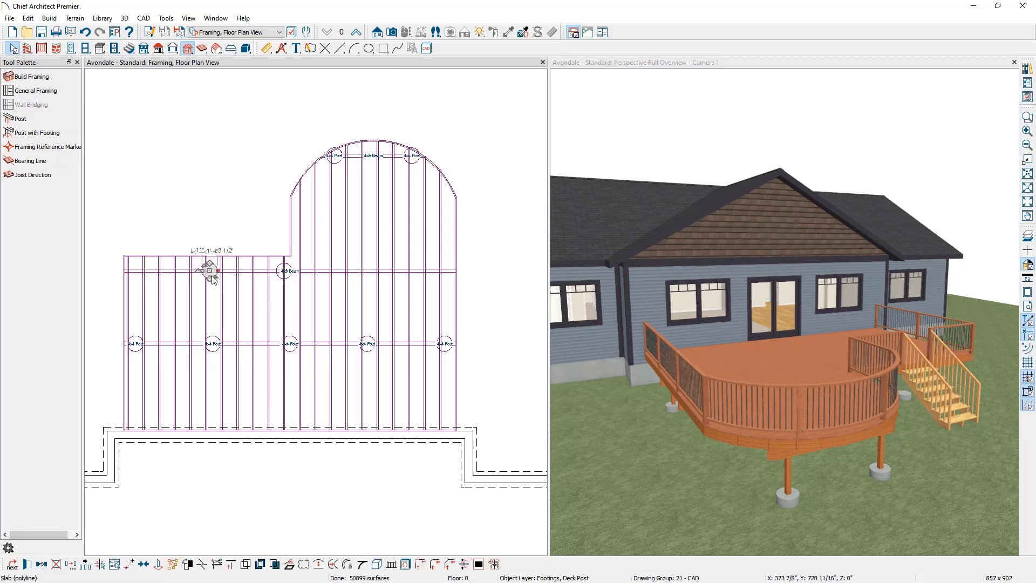
{"action": "key", "text": "Delete"}
{"action": "left_click", "coordinate": [288, 274]}
{"action": "key", "text": "Delete"}
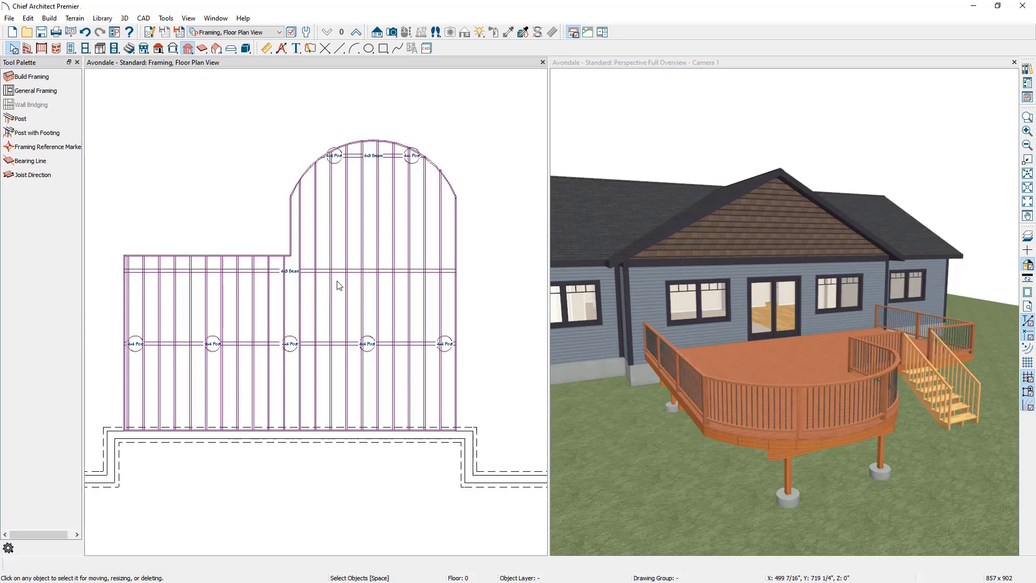
Extend the left end of the outer beam past the deck's left edge, making the beam about 29'-9" long
{"action": "scroll", "coordinate": [131, 276], "scroll_direction": "up", "scroll_amount": 3}
{"action": "scroll", "coordinate": [131, 276], "scroll_direction": "up", "scroll_amount": 2}
{"action": "left_click", "coordinate": [140, 268]}
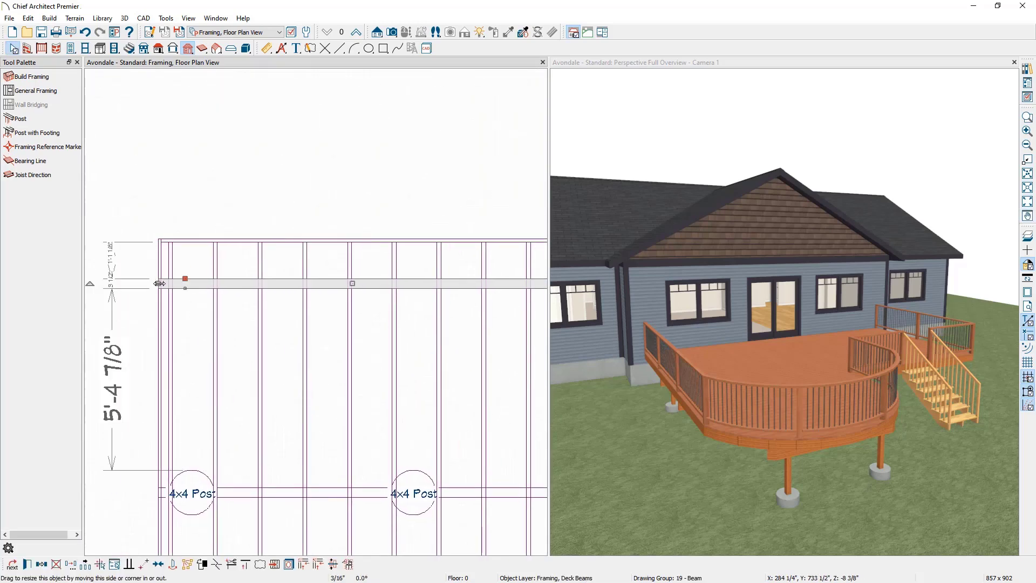
{"action": "left_click_drag", "start_coordinate": [160, 284], "coordinate": [114, 286]}
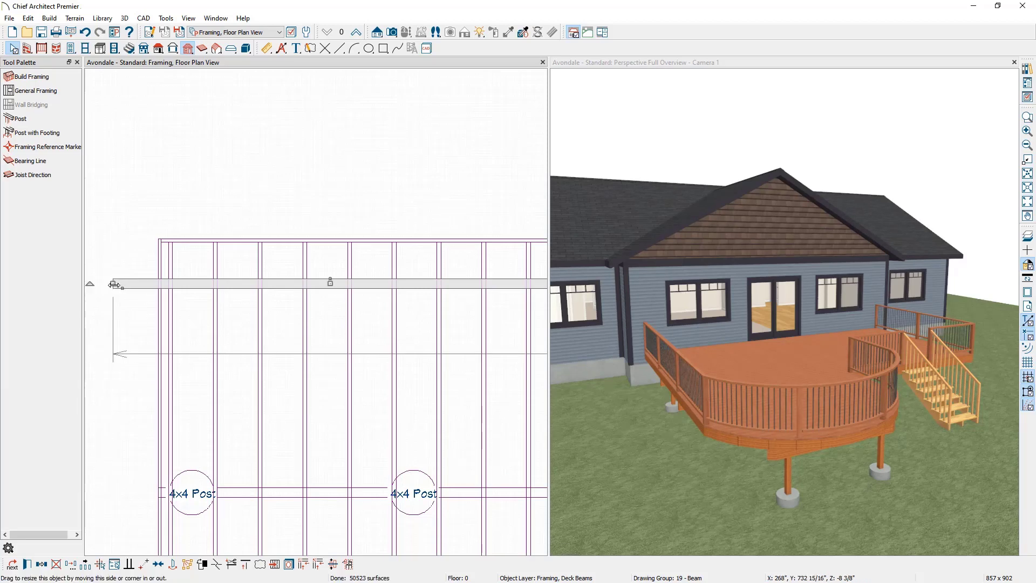
{"action": "scroll", "coordinate": [113, 284], "scroll_direction": "down", "scroll_amount": 3}
{"action": "scroll", "coordinate": [113, 285], "scroll_direction": "down", "scroll_amount": 1}
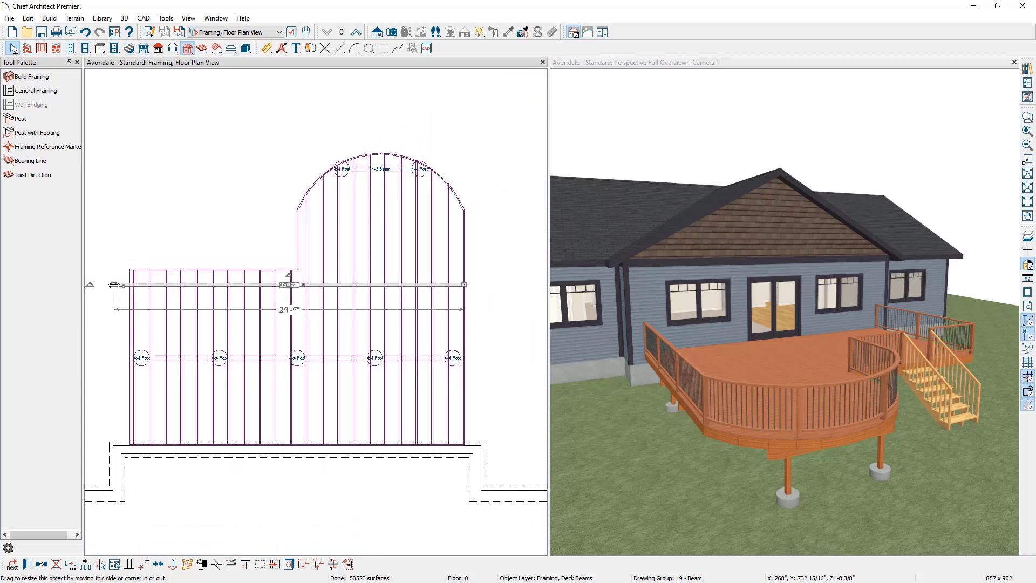
Copy the row of five 4x4 posts from the beam nearest the house onto the extended outer beam and view them in 3D
{"action": "left_click", "coordinate": [54, 146]}
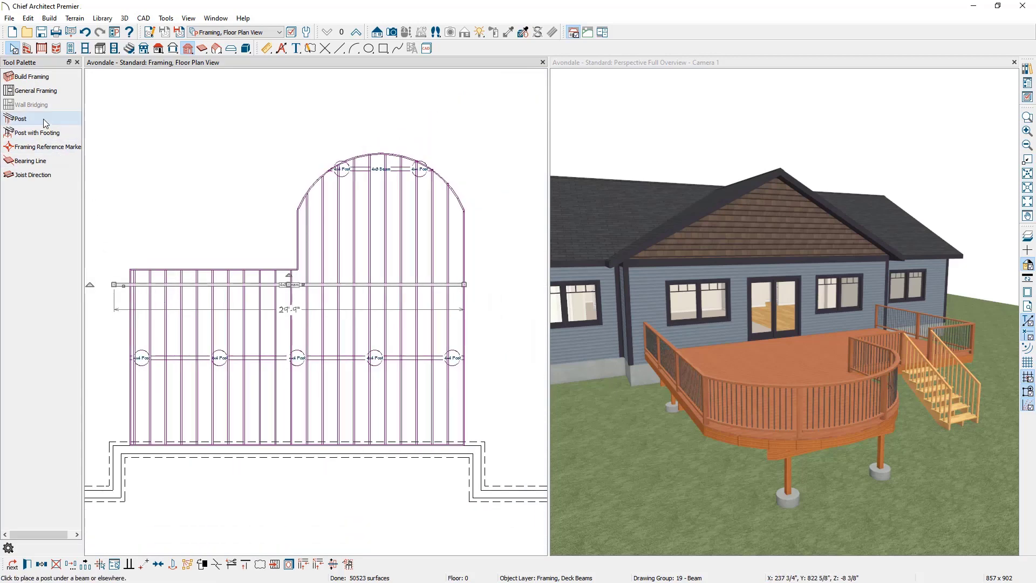
{"action": "left_click", "coordinate": [24, 119]}
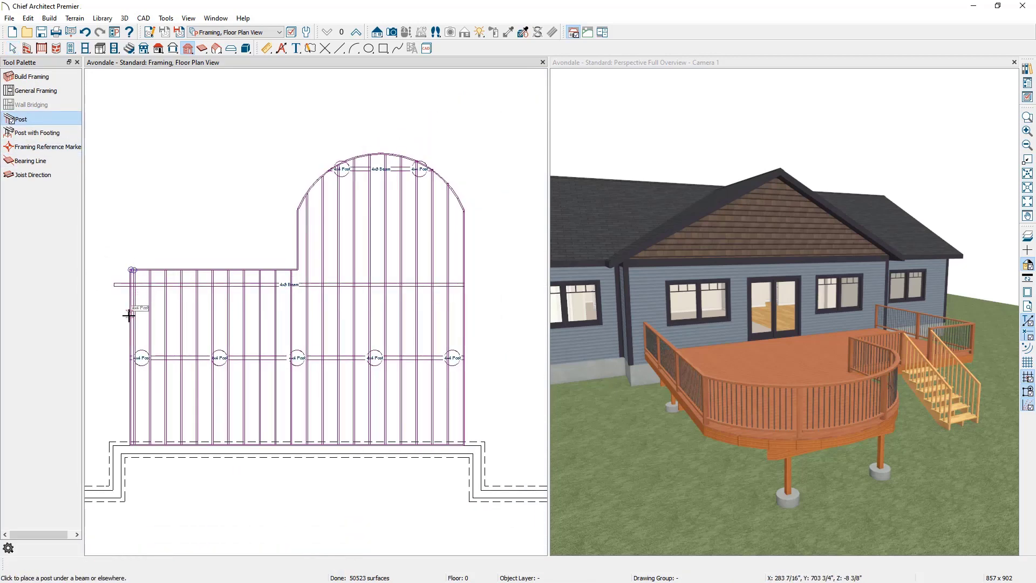
{"action": "left_click_drag", "start_coordinate": [127, 333], "coordinate": [473, 382]}
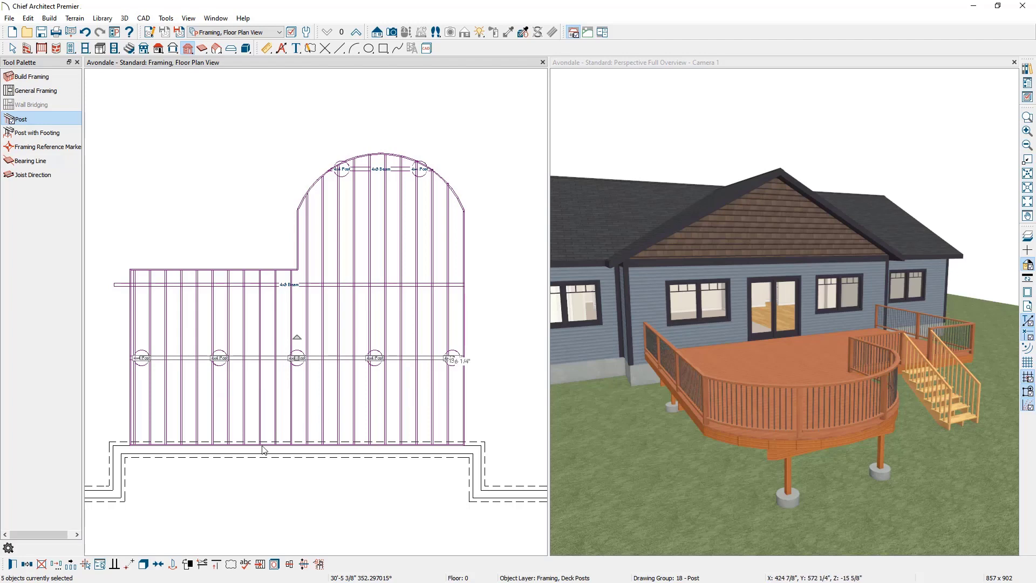
{"action": "key", "text": "Escape"}
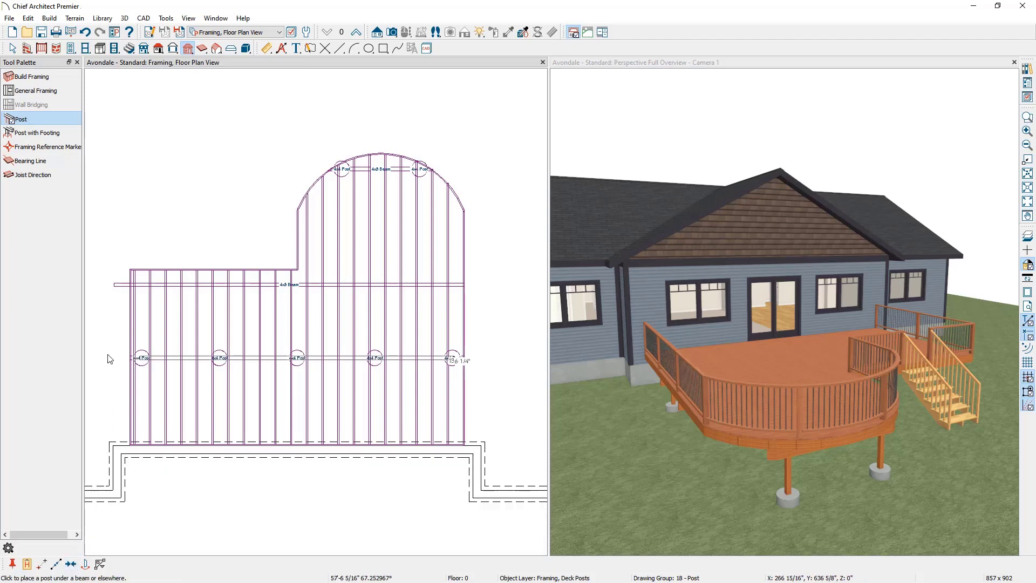
{"action": "left_click", "coordinate": [114, 286]}
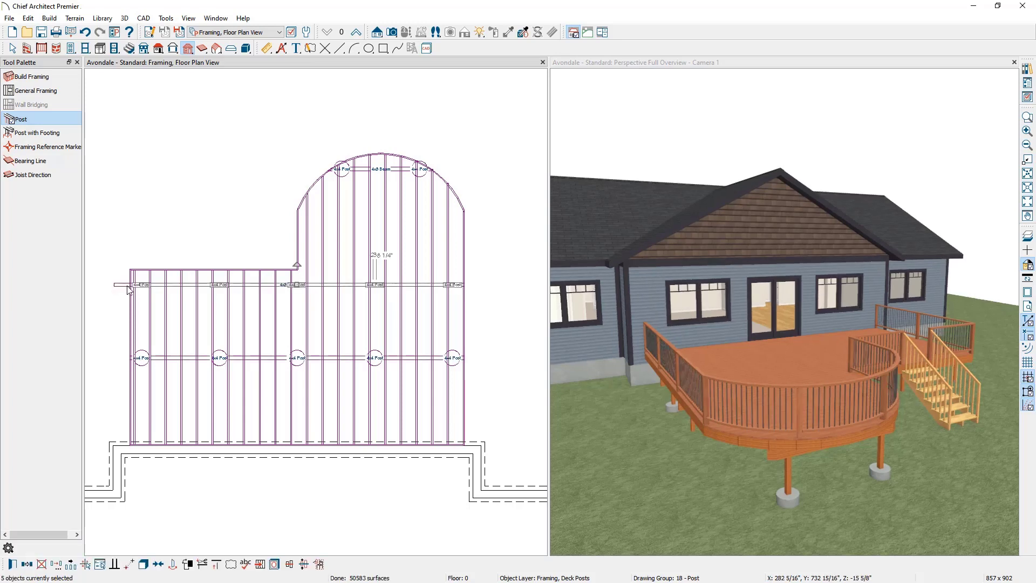
{"action": "left_click", "coordinate": [587, 399]}
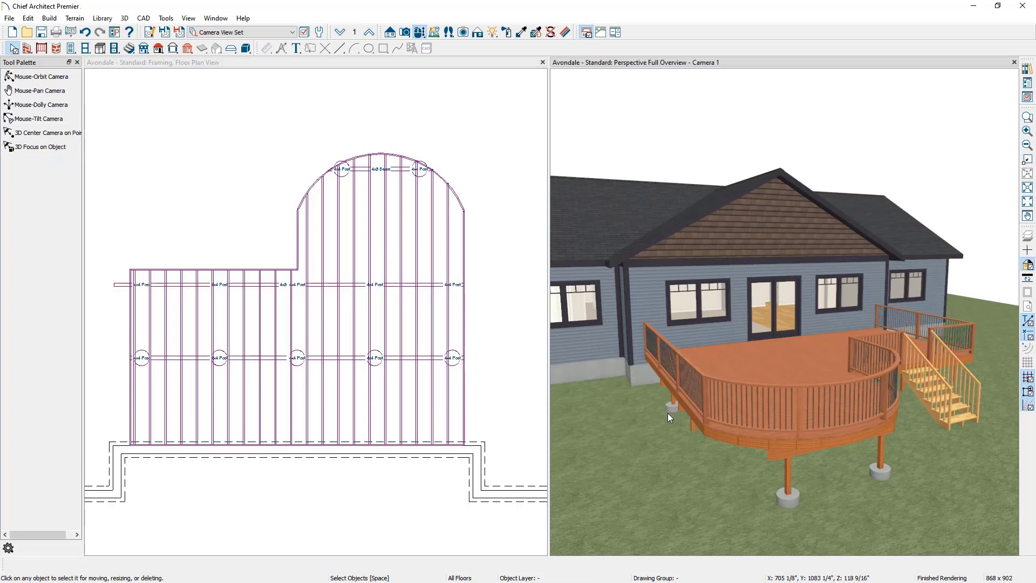
{"action": "left_click", "coordinate": [701, 429]}
{"action": "scroll", "coordinate": [697, 434], "scroll_direction": "up", "scroll_amount": 5}
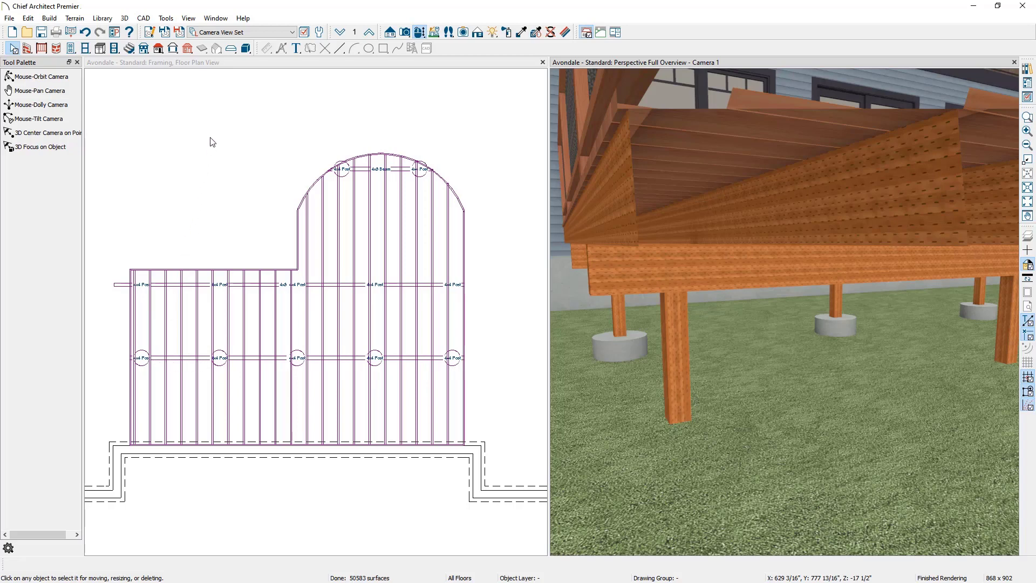
Copy the five round post footings from the beam nearest the house to the new posts under the extended outer beam
{"action": "left_click", "coordinate": [231, 48]}
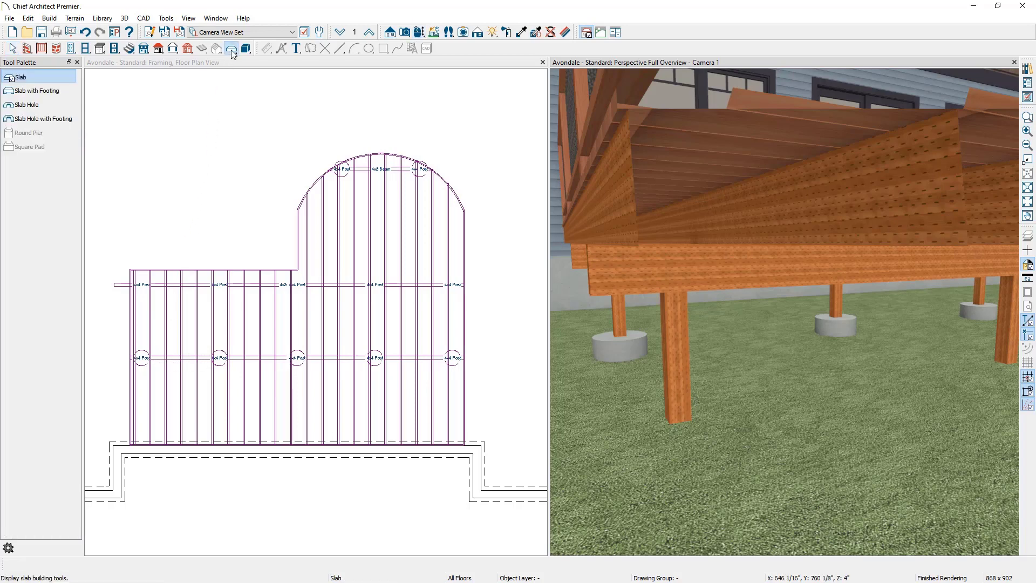
{"action": "left_click", "coordinate": [67, 95]}
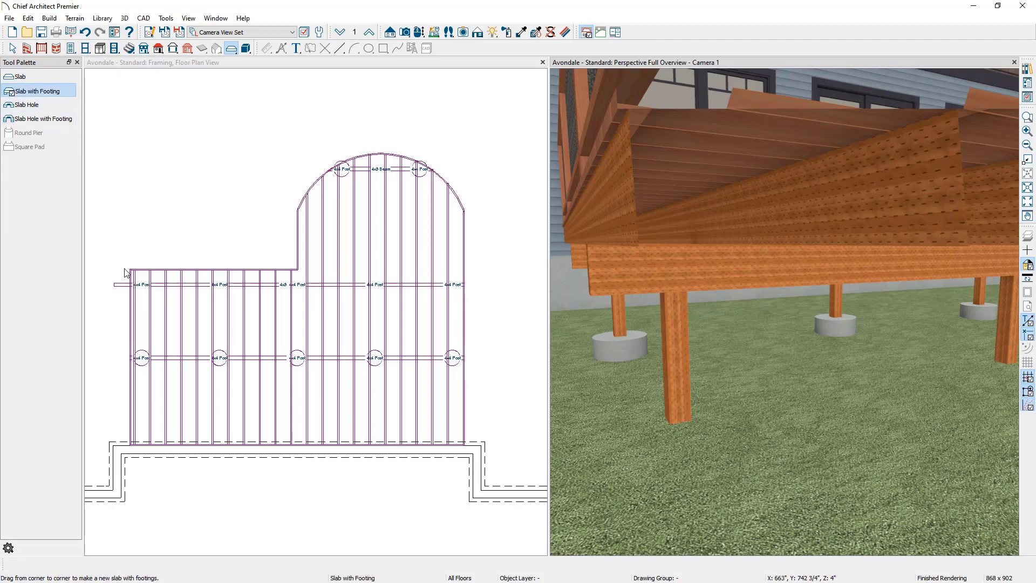
{"action": "left_click", "coordinate": [125, 63]}
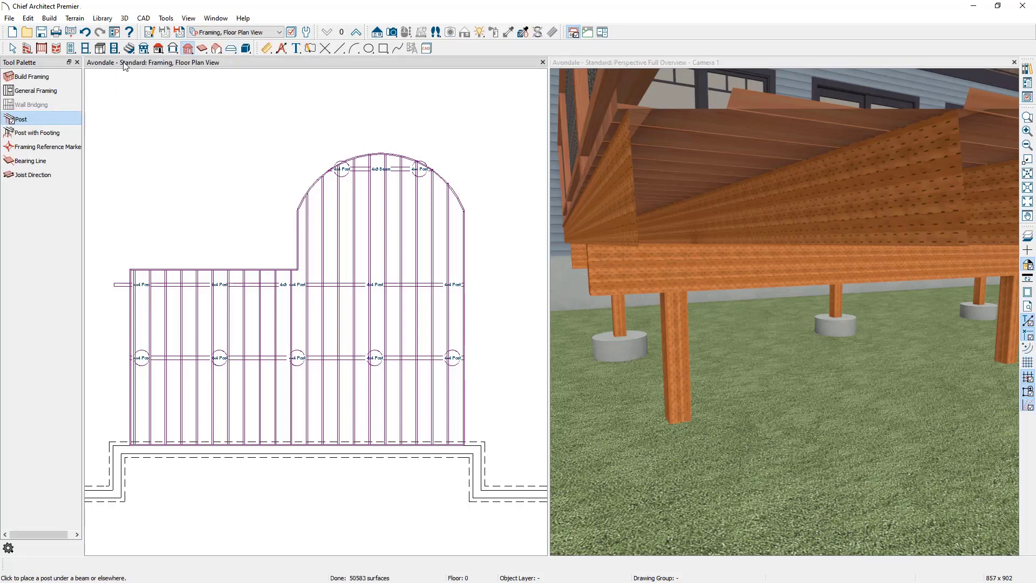
{"action": "left_click", "coordinate": [231, 49]}
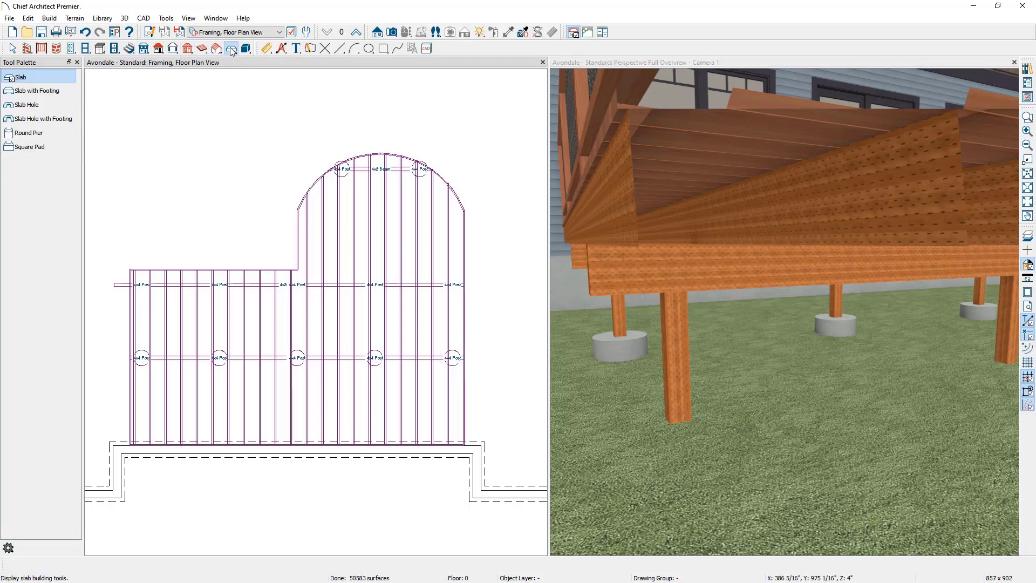
{"action": "left_click", "coordinate": [69, 96]}
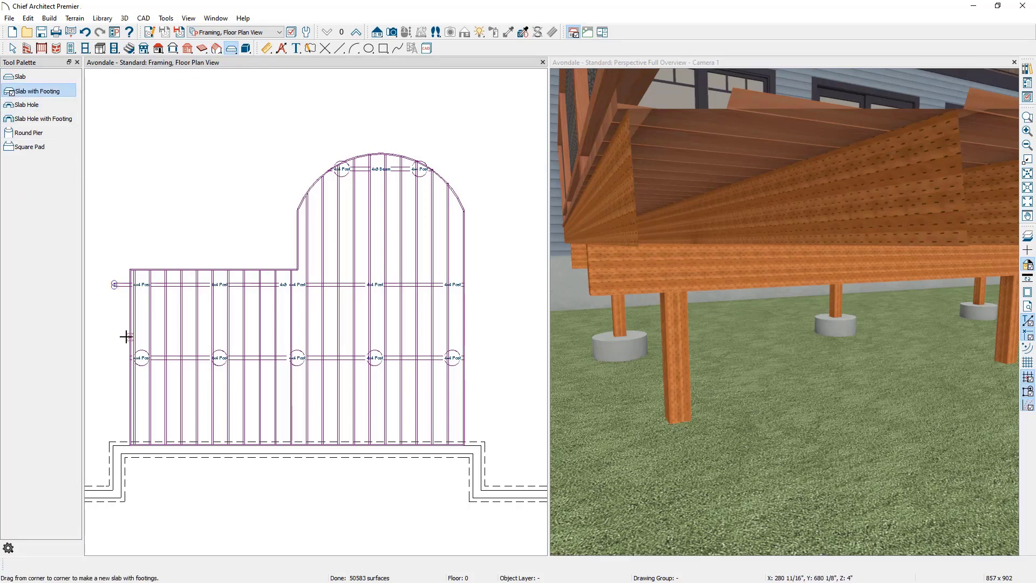
{"action": "left_click_drag", "start_coordinate": [120, 341], "coordinate": [477, 379]}
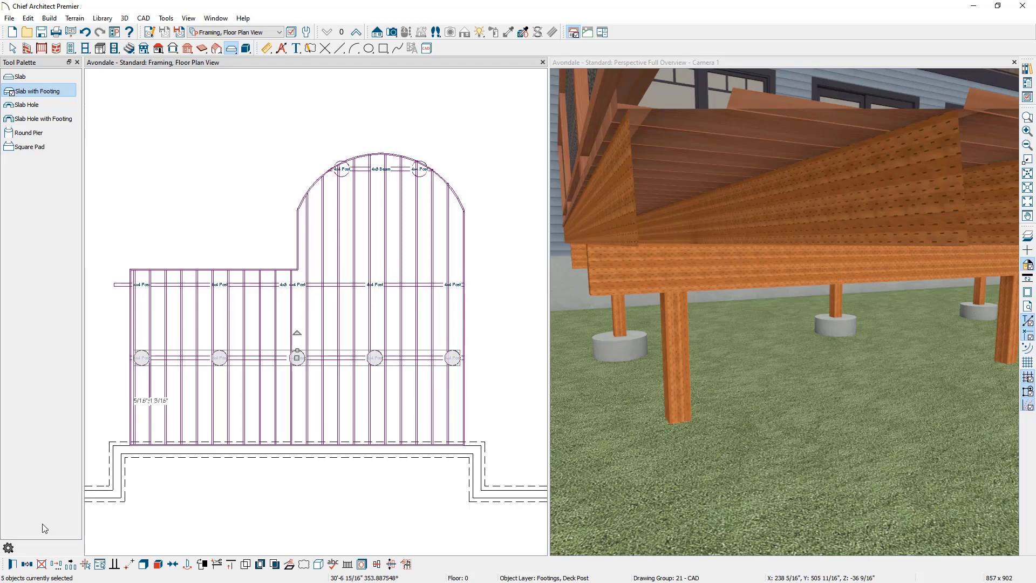
{"action": "left_click", "coordinate": [27, 565]}
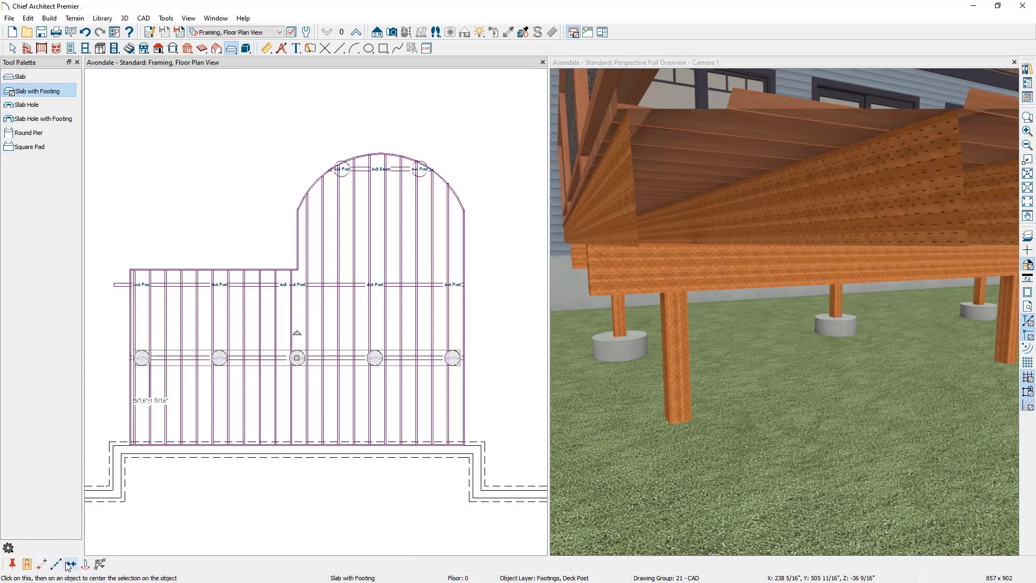
{"action": "key", "text": "Escape"}
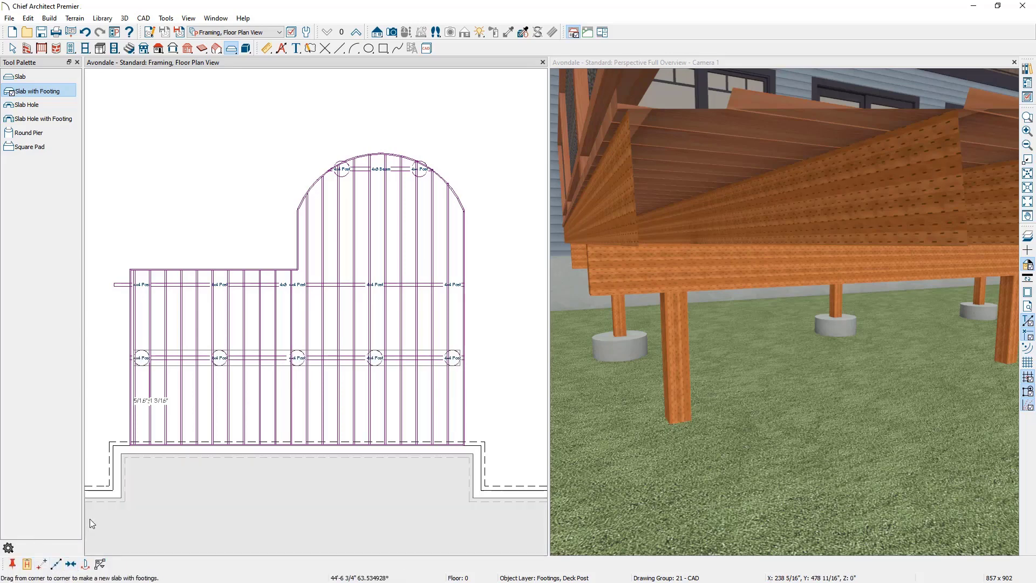
{"action": "left_click", "coordinate": [114, 289]}
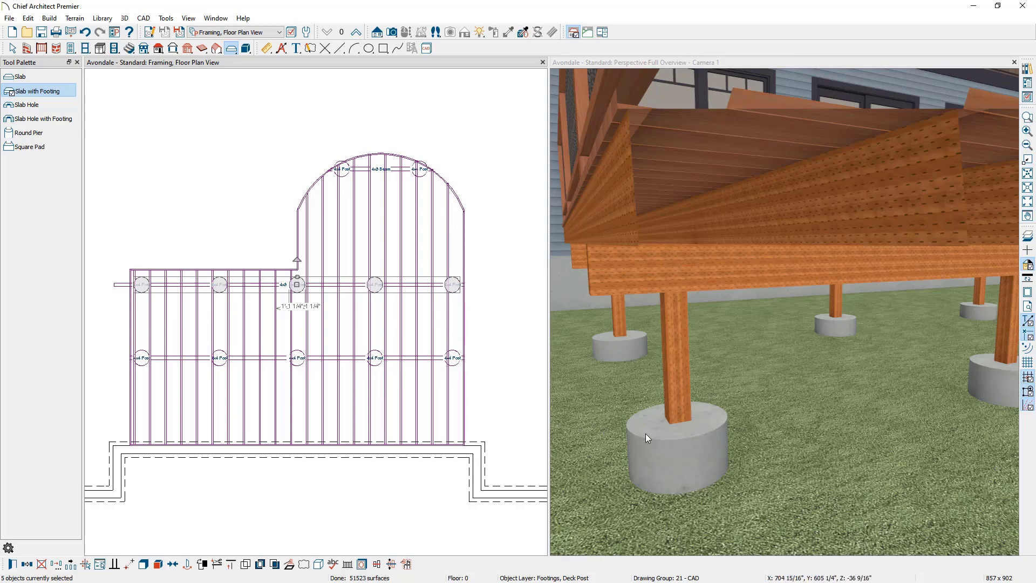
{"action": "key", "text": "Escape"}
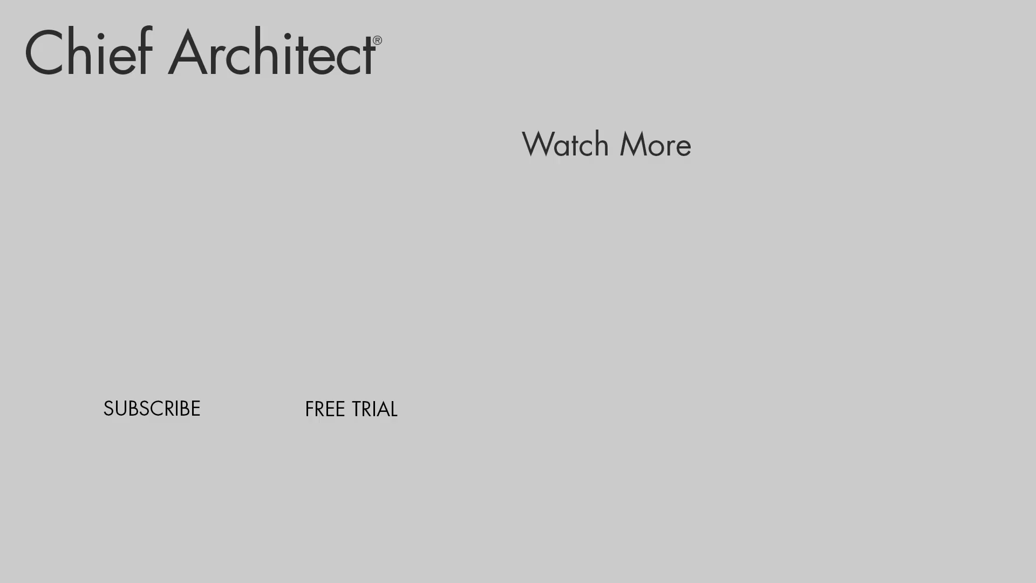